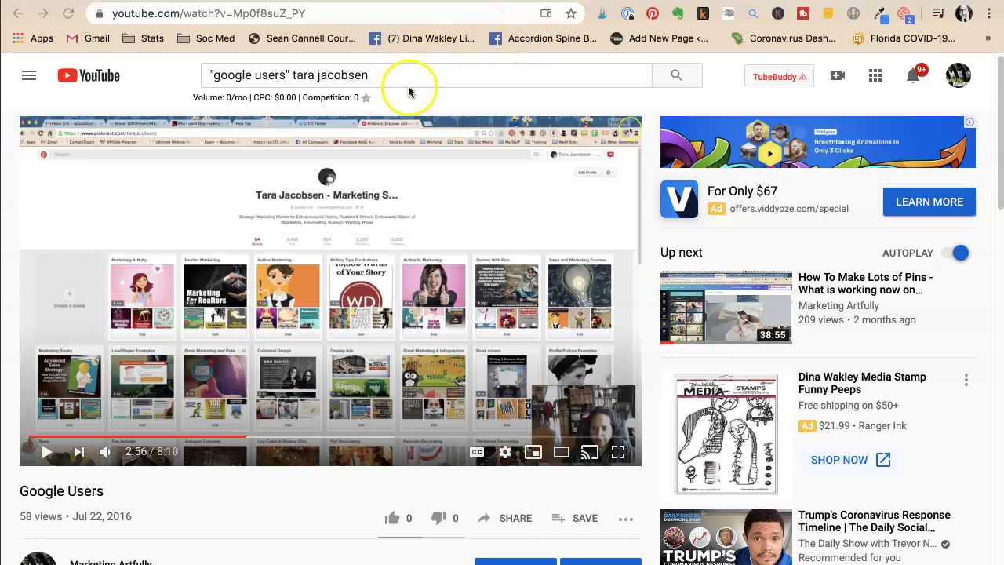
Switch Chrome to the Artsy Fartsy Pinterest profile showing the Airtable 'AF Pins To Check' view.
{"action": "key", "text": "super+l"}
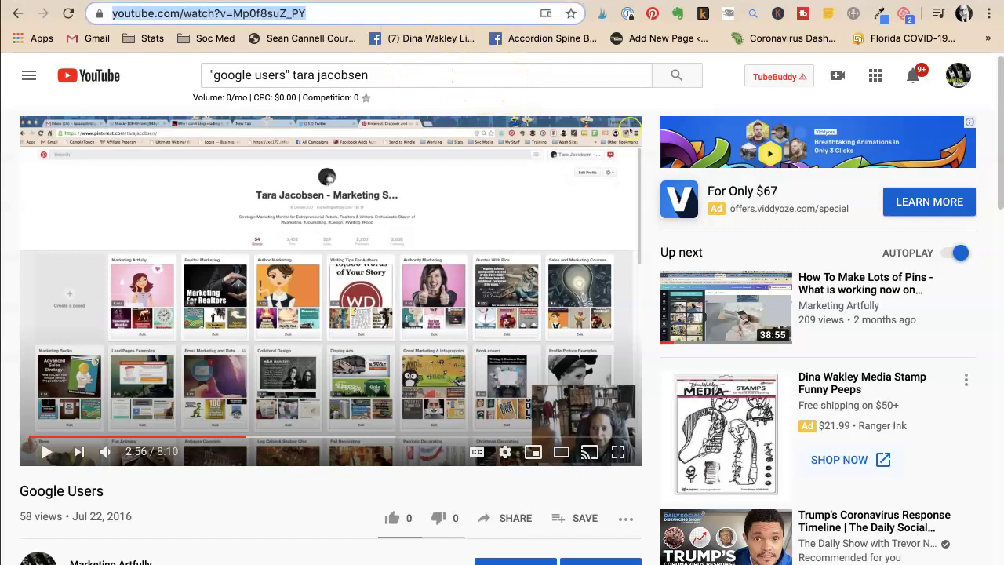
{"action": "left_click", "coordinate": [957, 76]}
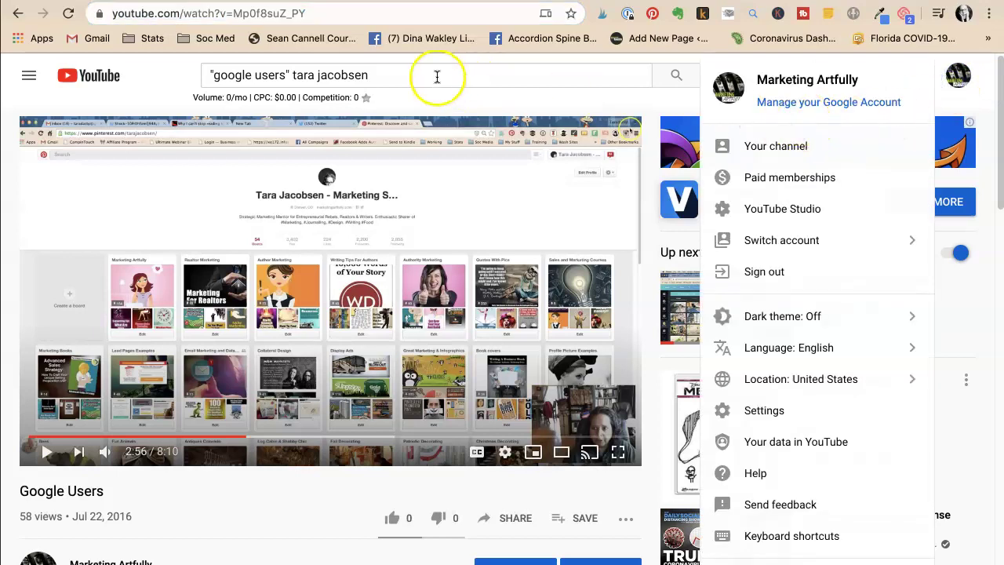
{"action": "left_click", "coordinate": [463, 104]}
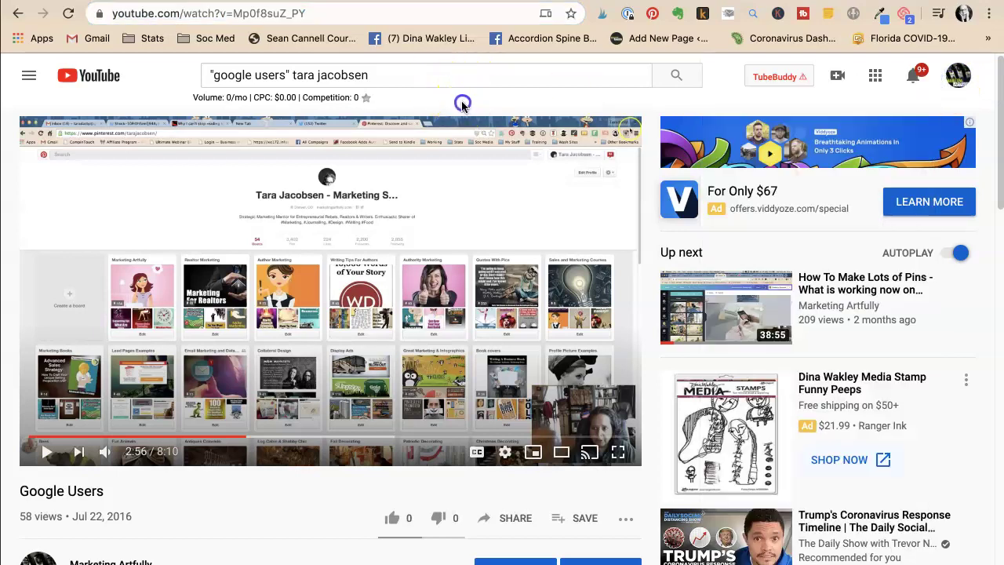
{"action": "left_click", "coordinate": [959, 13]}
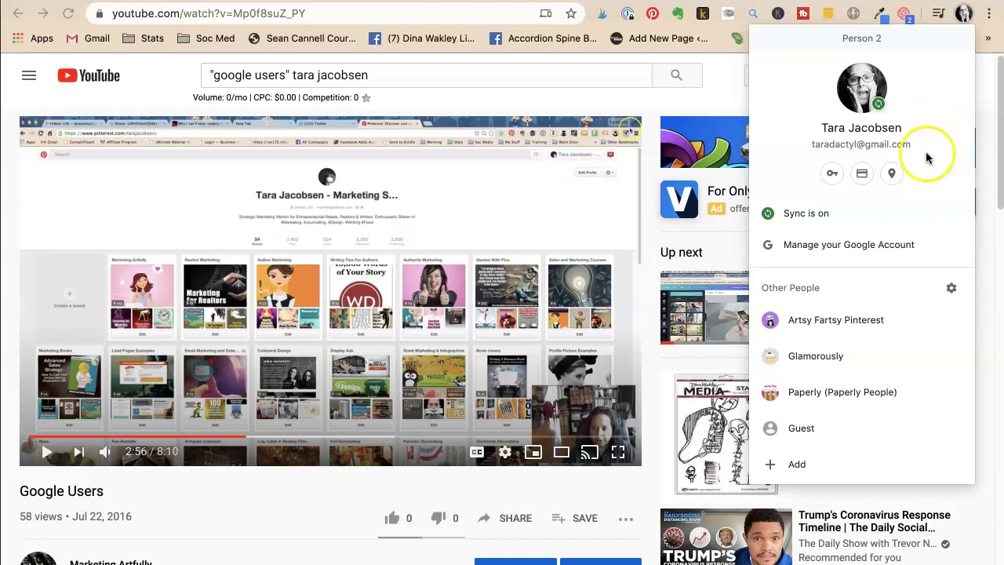
{"action": "left_click", "coordinate": [787, 320]}
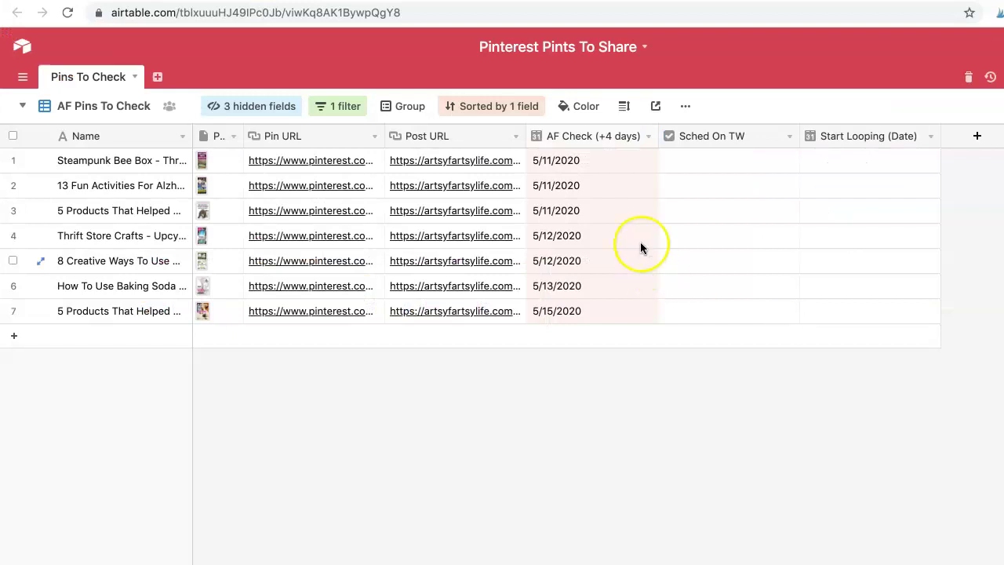
Bring up the Artsy Fartsy Life Business hub window after briefly opening the Paperly profile window.
{"action": "left_click", "coordinate": [396, 3]}
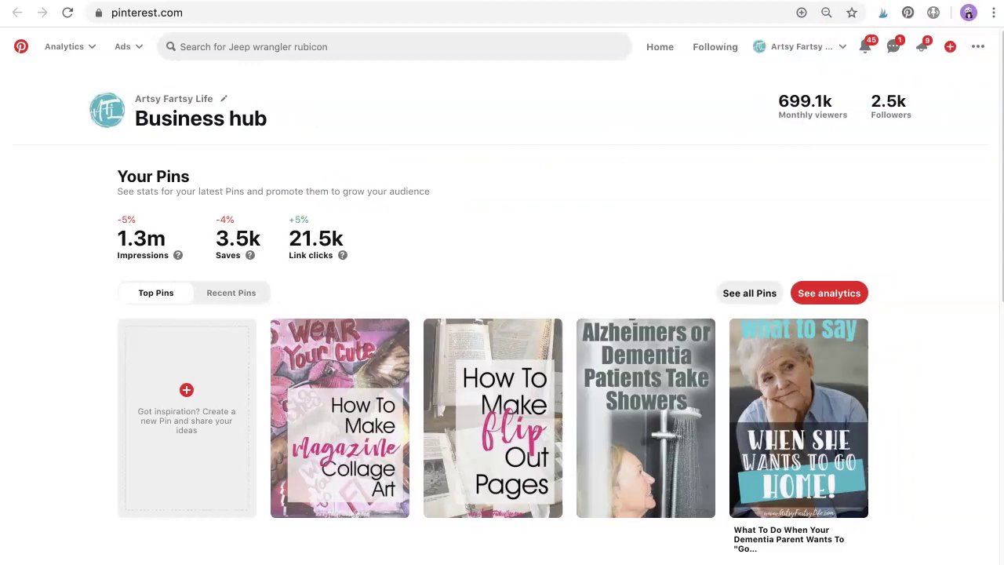
{"action": "left_click", "coordinate": [966, 13]}
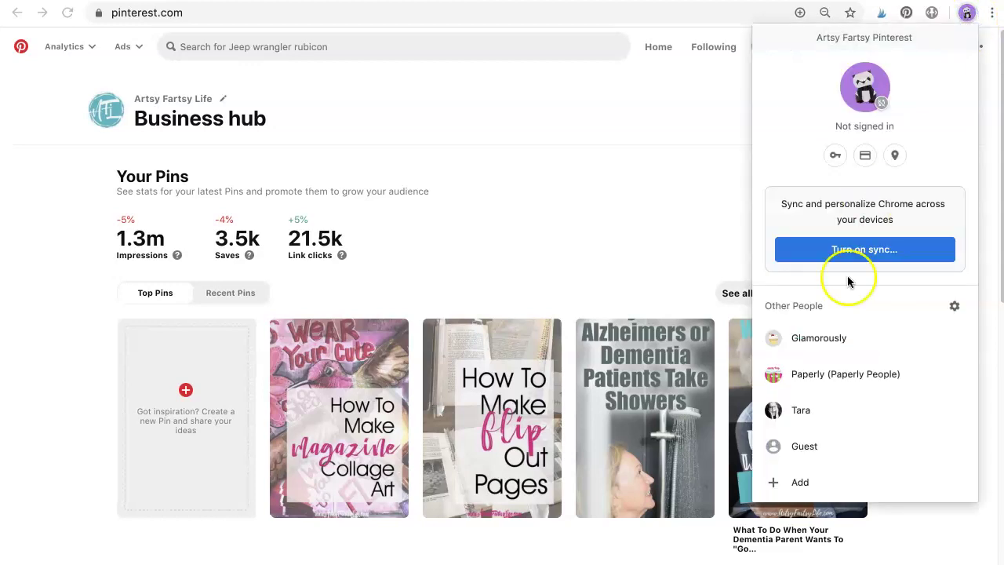
{"action": "left_click", "coordinate": [843, 375]}
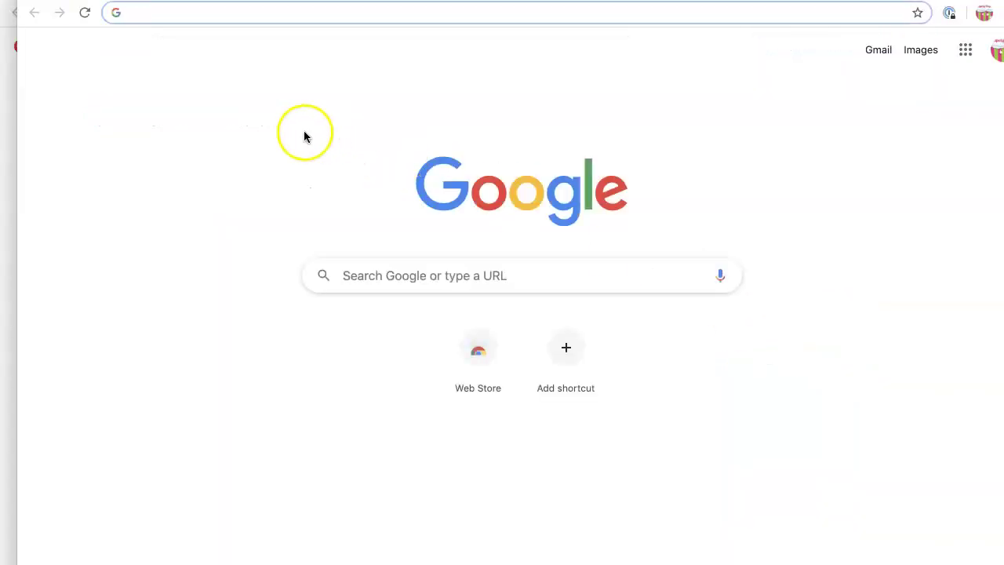
{"action": "left_click", "coordinate": [152, 11]}
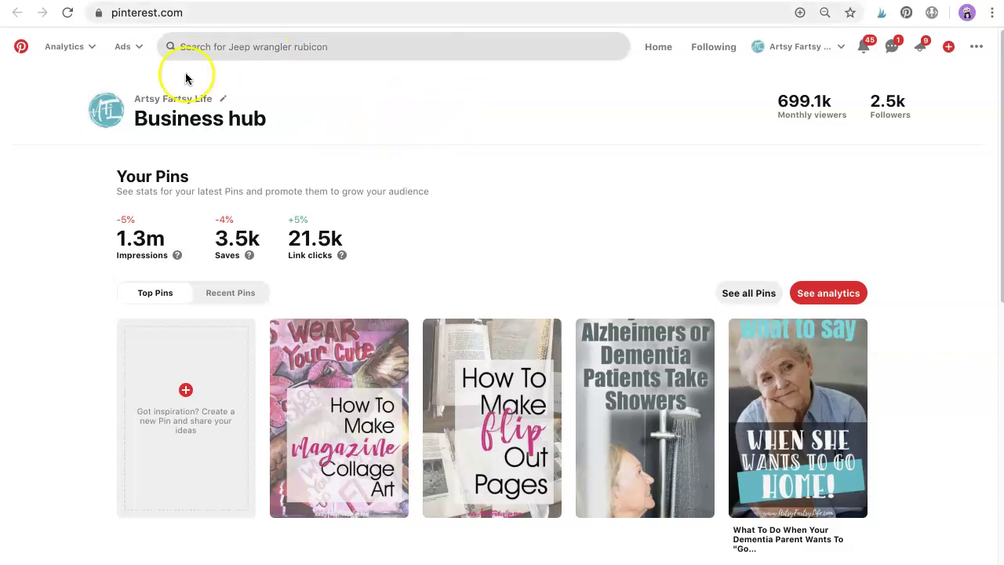
Go to the Artsy Fartsy Life Pinterest home feed and scroll down through it.
{"action": "left_click", "coordinate": [21, 46]}
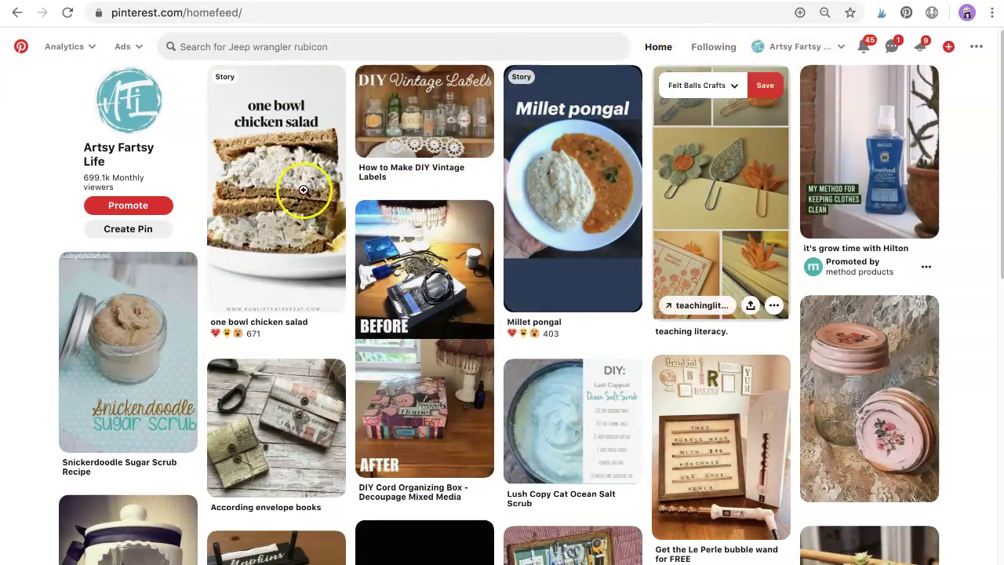
{"action": "left_click", "coordinate": [966, 12]}
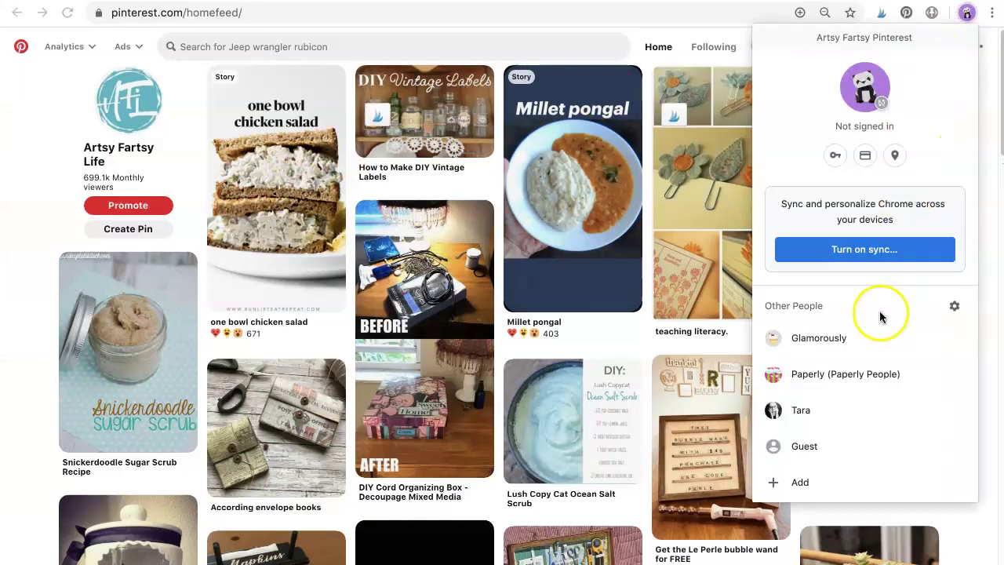
{"action": "left_click", "coordinate": [868, 335]}
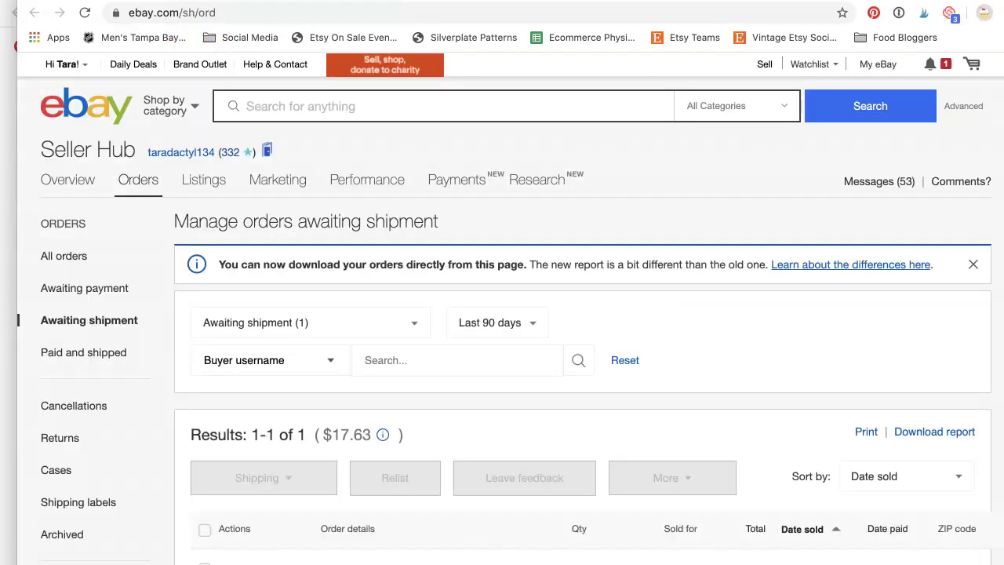
{"action": "scroll", "coordinate": [384, 199], "scroll_direction": "down", "scroll_amount": 3}
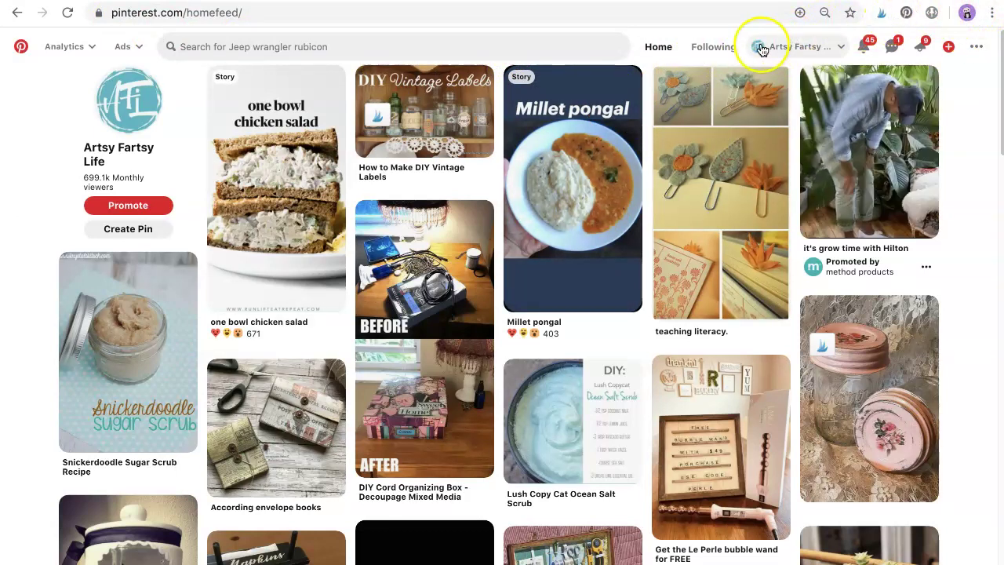
Switch to the personal Chrome profile and the Artsy Fartsy Life Pinterest account.
{"action": "left_click", "coordinate": [977, 17]}
{"action": "left_click", "coordinate": [840, 404]}
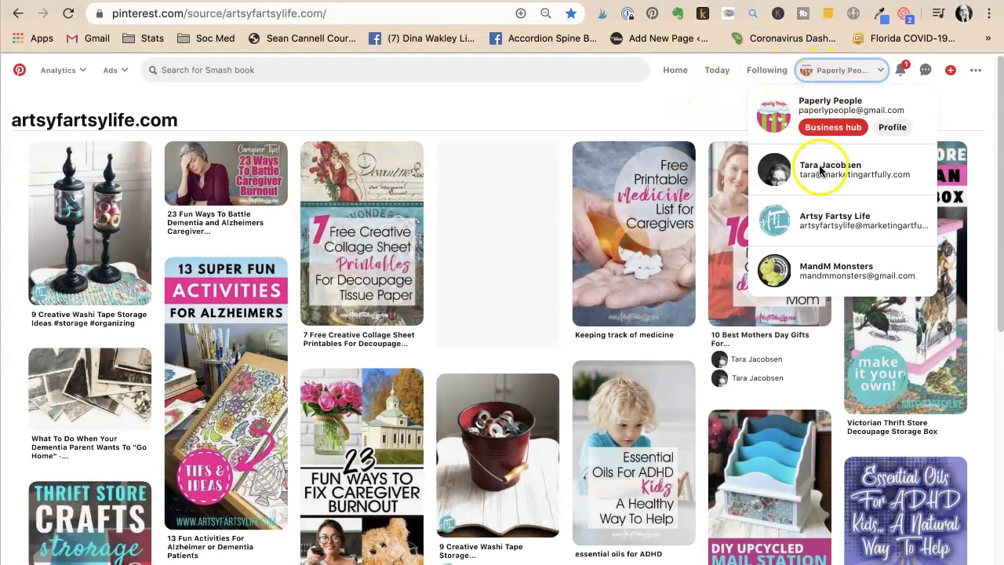
{"action": "left_click", "coordinate": [821, 208]}
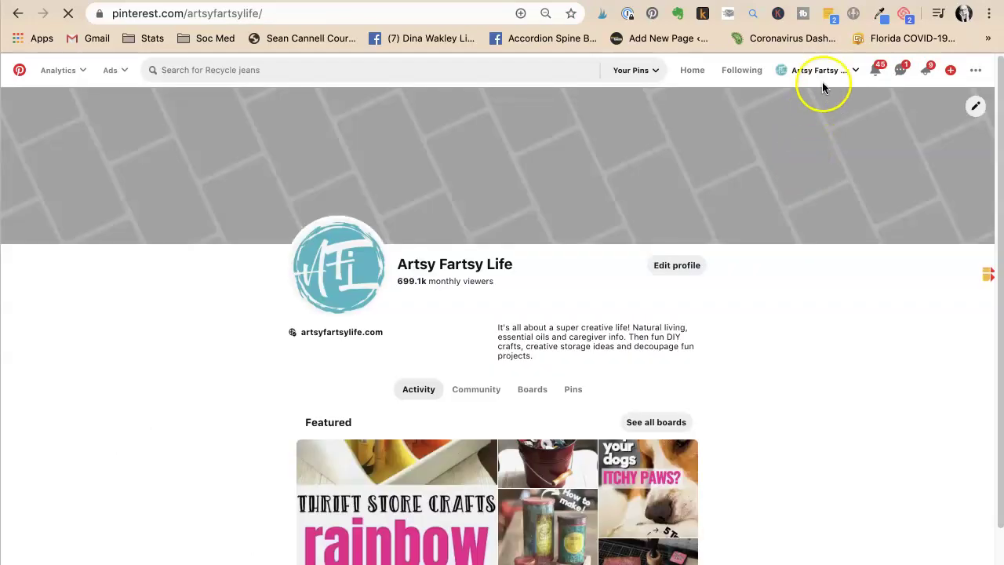
{"action": "left_click", "coordinate": [819, 70]}
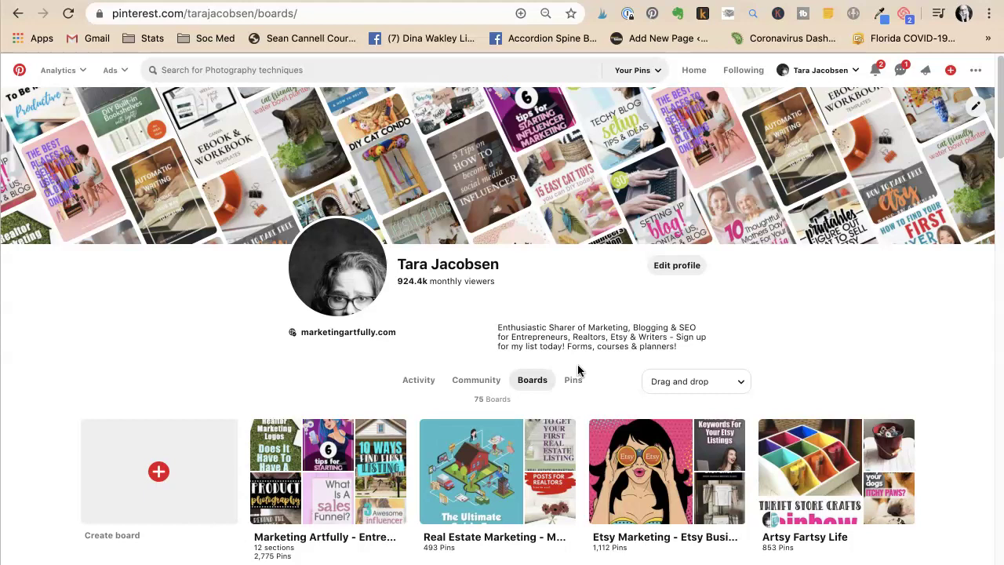
Choose the marketingartfully.com account and show its Boards tab with 75 boards.
{"action": "left_click", "coordinate": [591, 307]}
{"action": "left_click", "coordinate": [534, 273]}
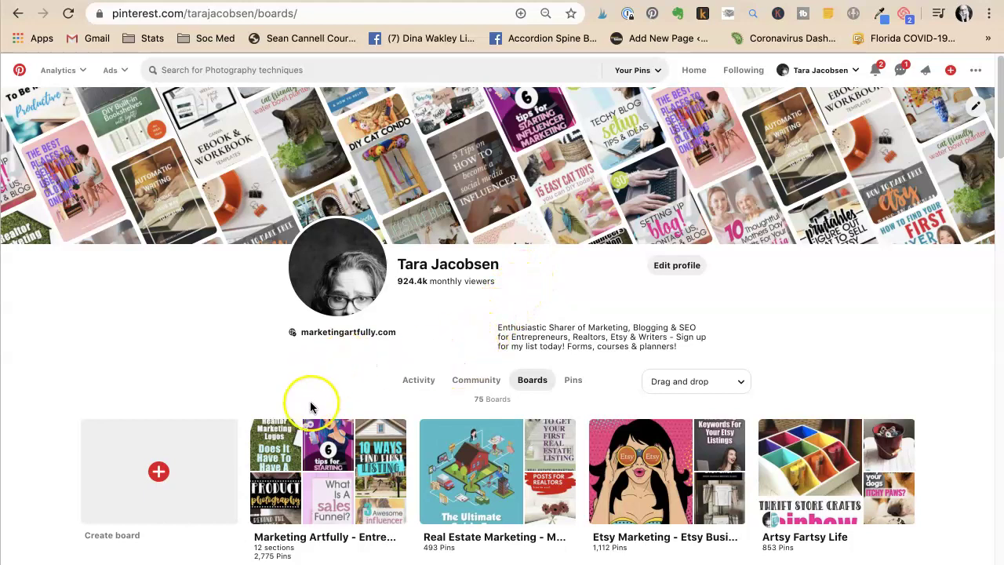
Bring Finder into view and move the top six desktop files to the Trash.
{"action": "key", "text": "super+Tab"}
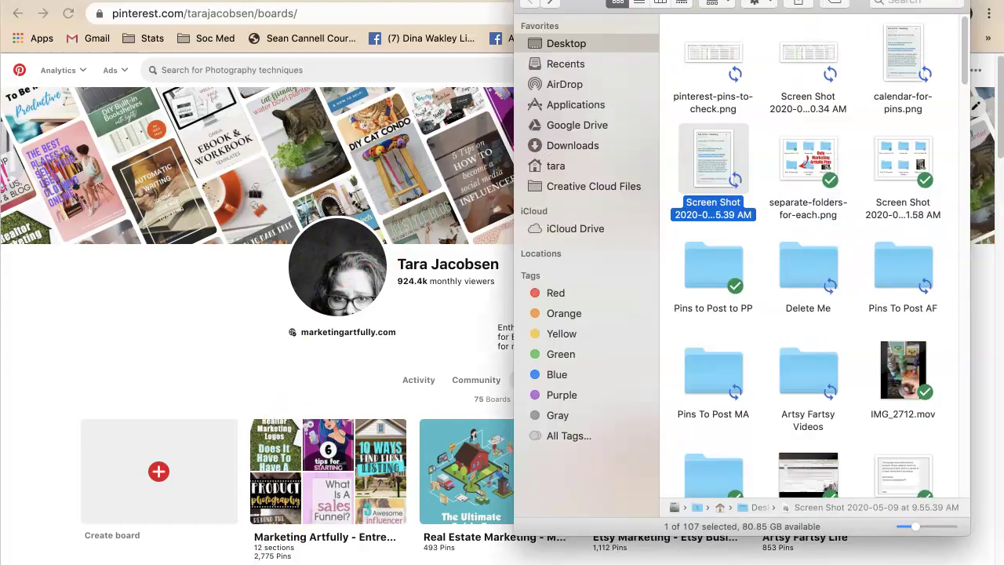
{"action": "left_click_drag", "start_coordinate": [851, 6], "coordinate": [622, 26]}
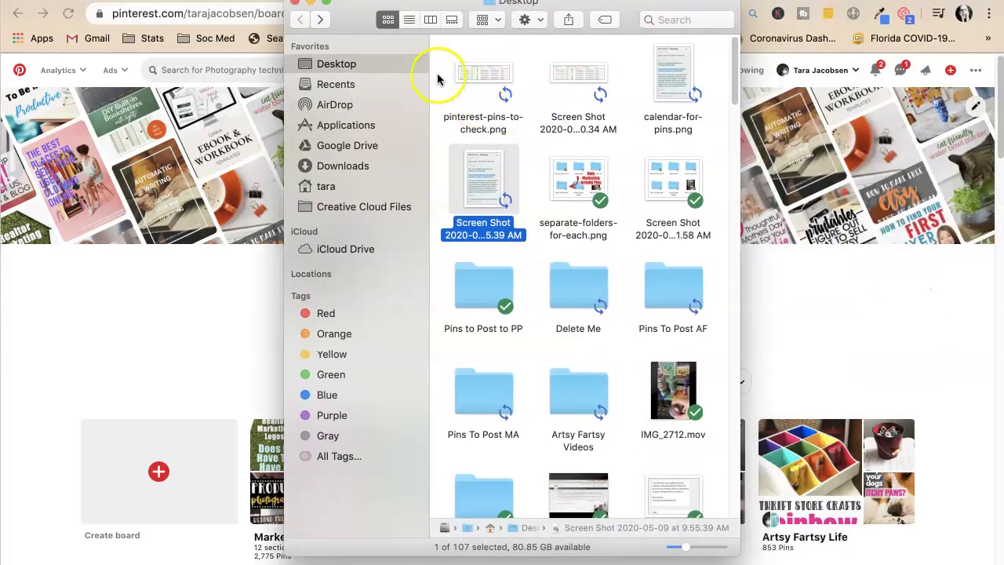
{"action": "left_click_drag", "start_coordinate": [438, 78], "coordinate": [689, 191]}
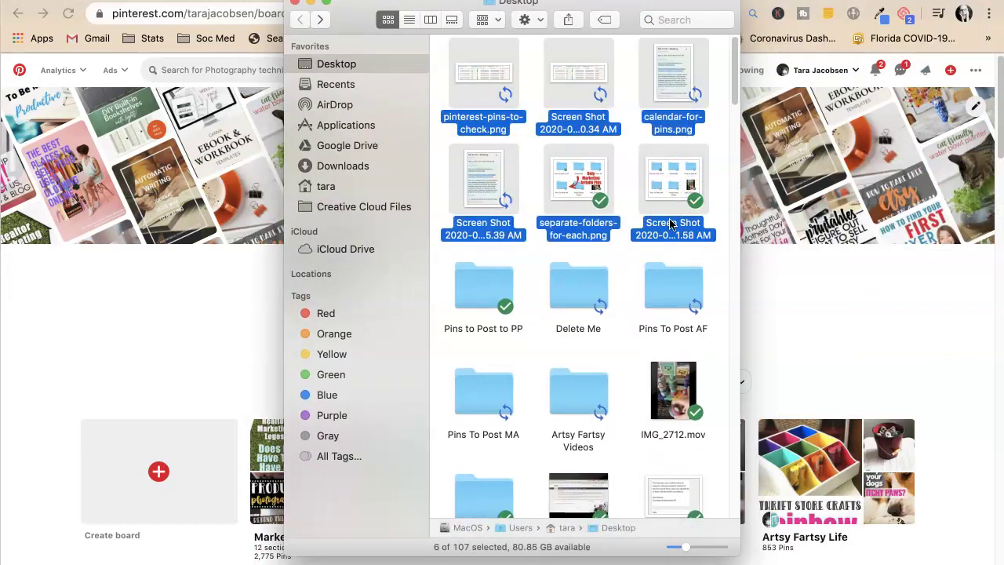
{"action": "right_click", "coordinate": [579, 193]}
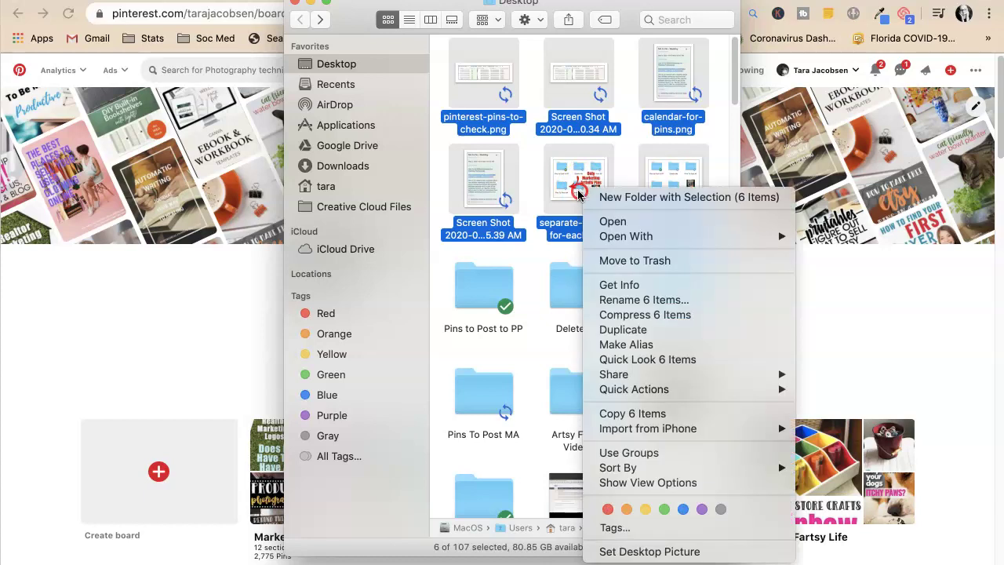
{"action": "left_click", "coordinate": [616, 260]}
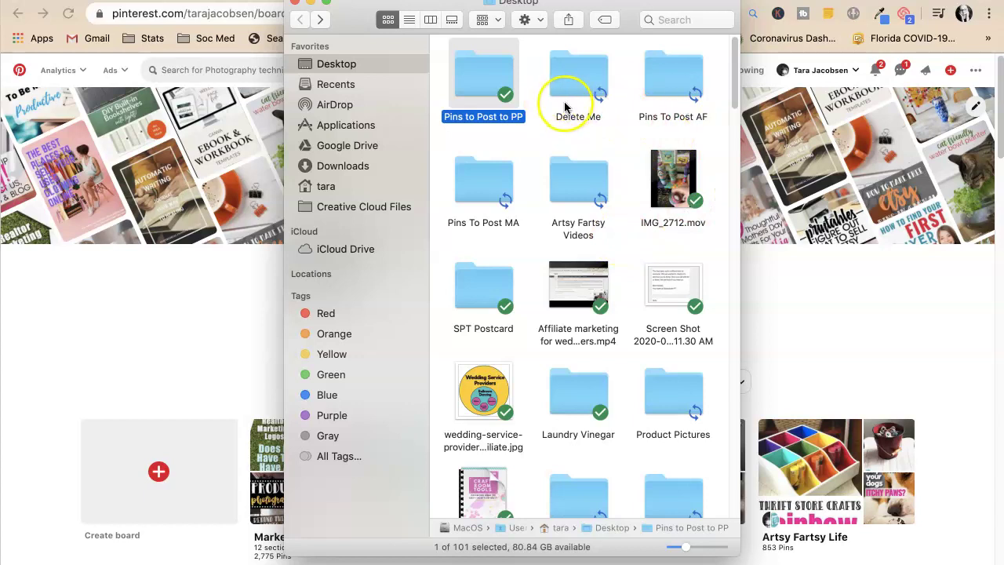
Open the Pins To Post AF folder and confirm removing the trashed files from Google Drive.
{"action": "double_click", "coordinate": [653, 85]}
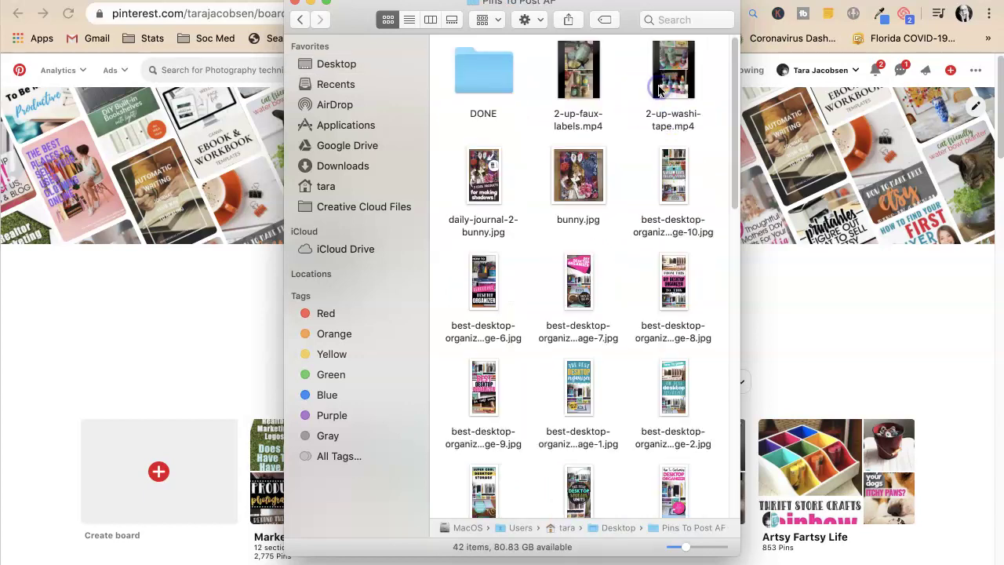
{"action": "scroll", "coordinate": [610, 227], "scroll_direction": "down", "scroll_amount": 8}
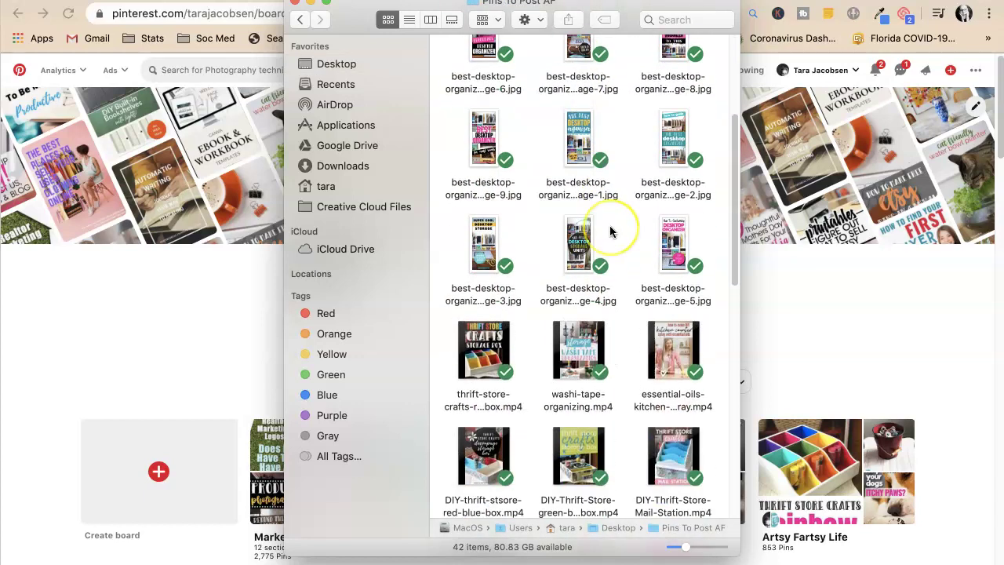
{"action": "scroll", "coordinate": [613, 231], "scroll_direction": "up", "scroll_amount": 10}
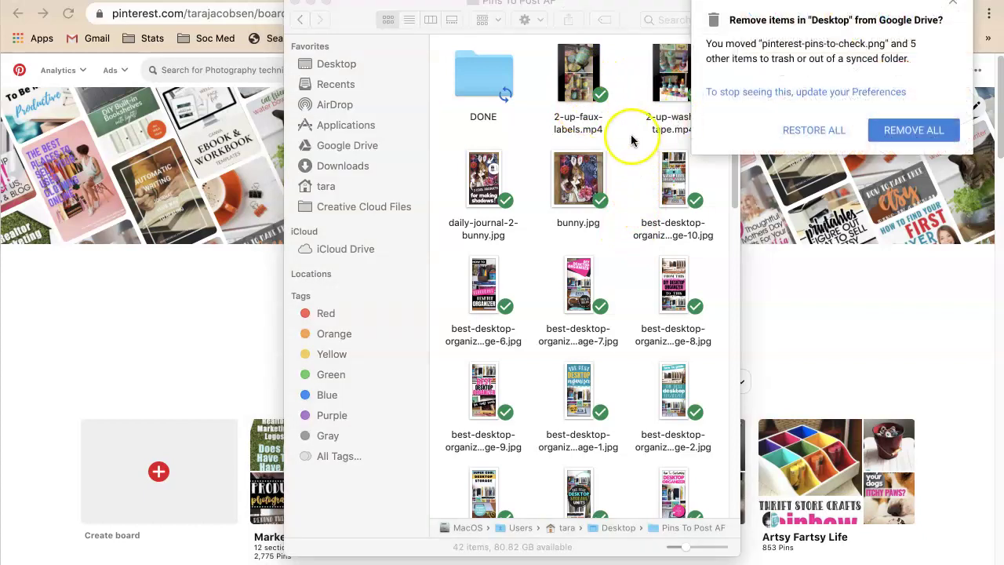
{"action": "left_click", "coordinate": [886, 130]}
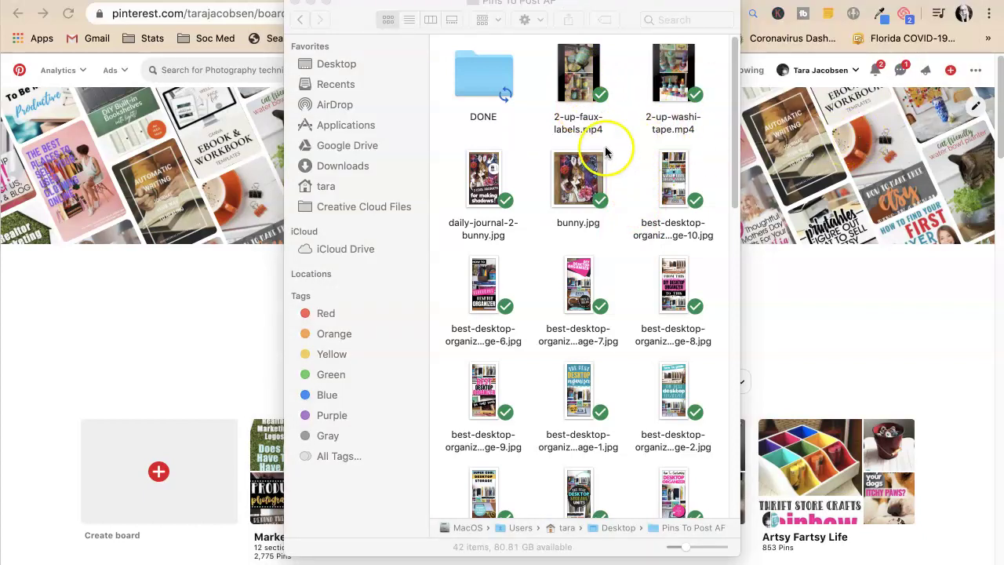
Preview bunny.jpg and the desktop organizer pin image, then go back to Desktop.
{"action": "left_click", "coordinate": [570, 197]}
{"action": "key", "text": "space"}
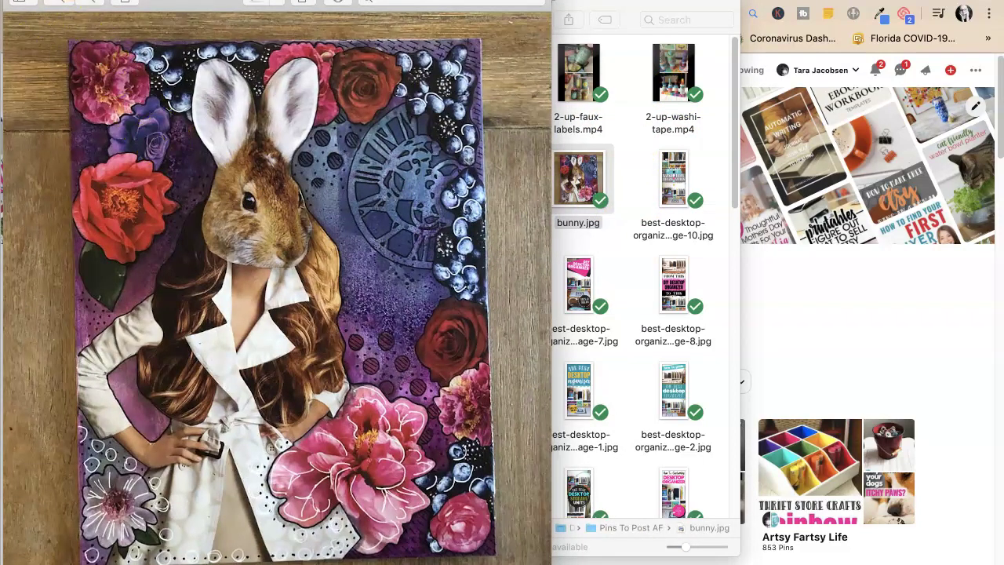
{"action": "key", "text": "space"}
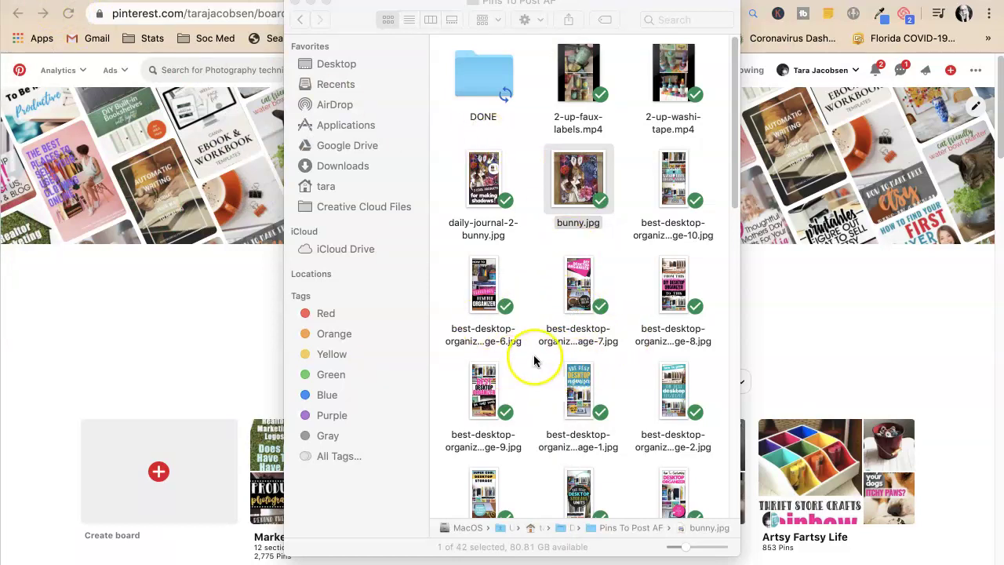
{"action": "left_click", "coordinate": [486, 305]}
{"action": "double_click", "coordinate": [482, 305]}
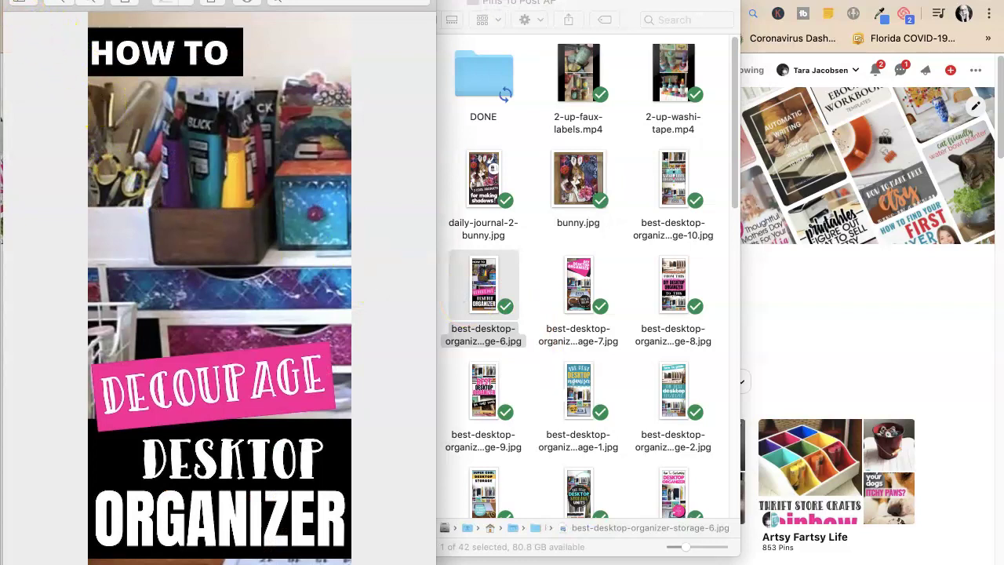
{"action": "key", "text": "super+w"}
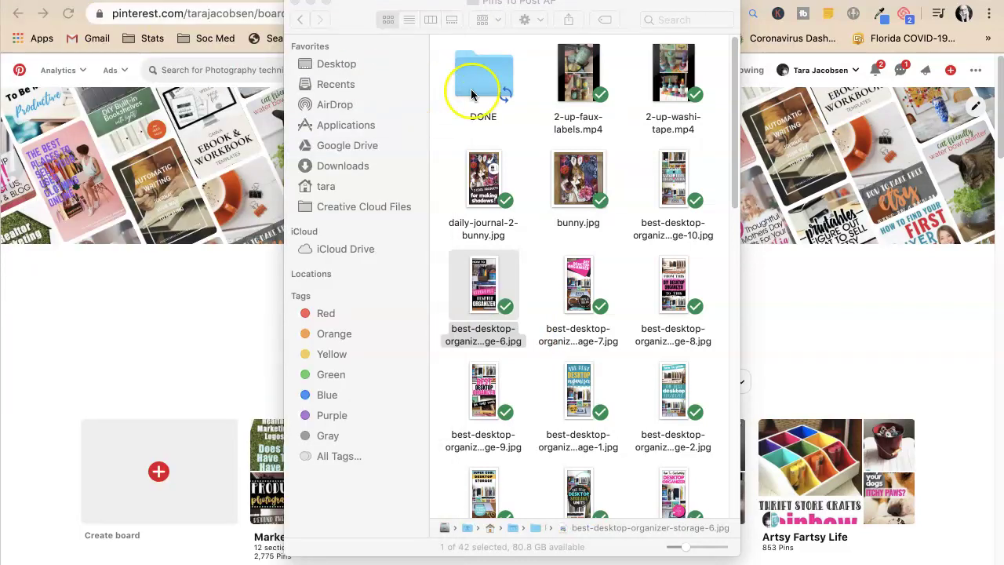
{"action": "left_click", "coordinate": [295, 19]}
Browse the Pins To Post MA folder's files, then move the Finder window aside and close it.
{"action": "double_click", "coordinate": [478, 174]}
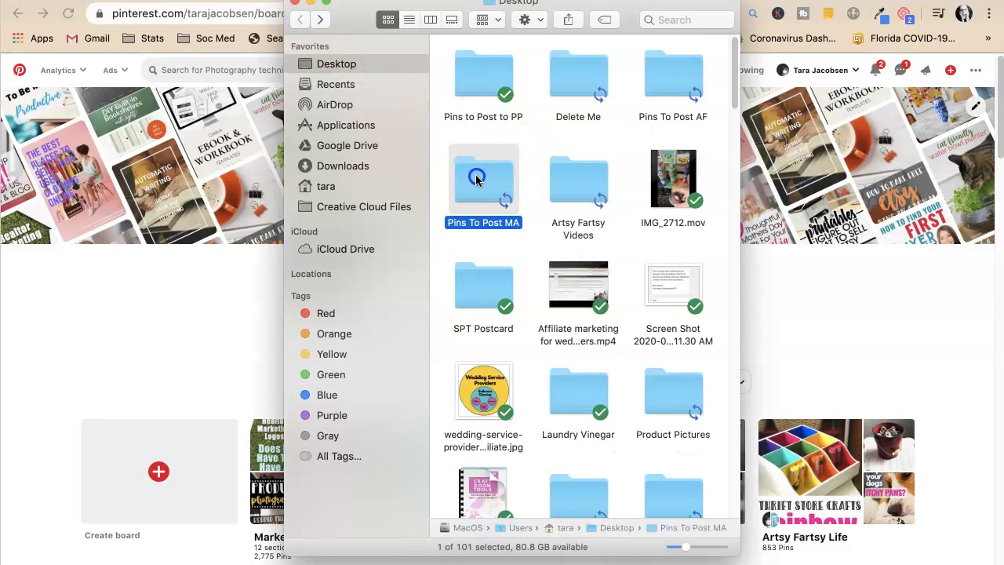
{"action": "scroll", "coordinate": [594, 224], "scroll_direction": "down", "scroll_amount": 1}
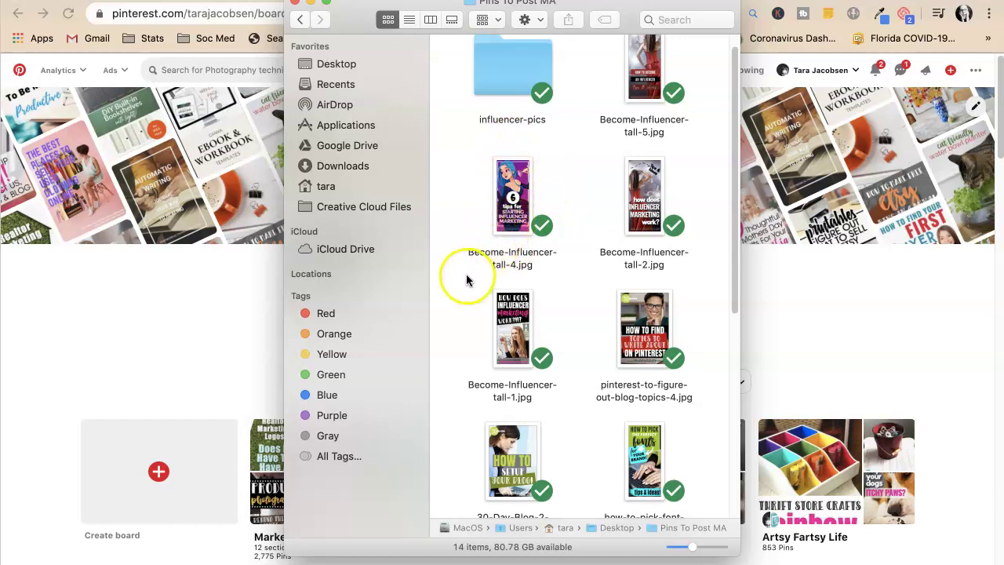
{"action": "left_click", "coordinate": [587, 193]}
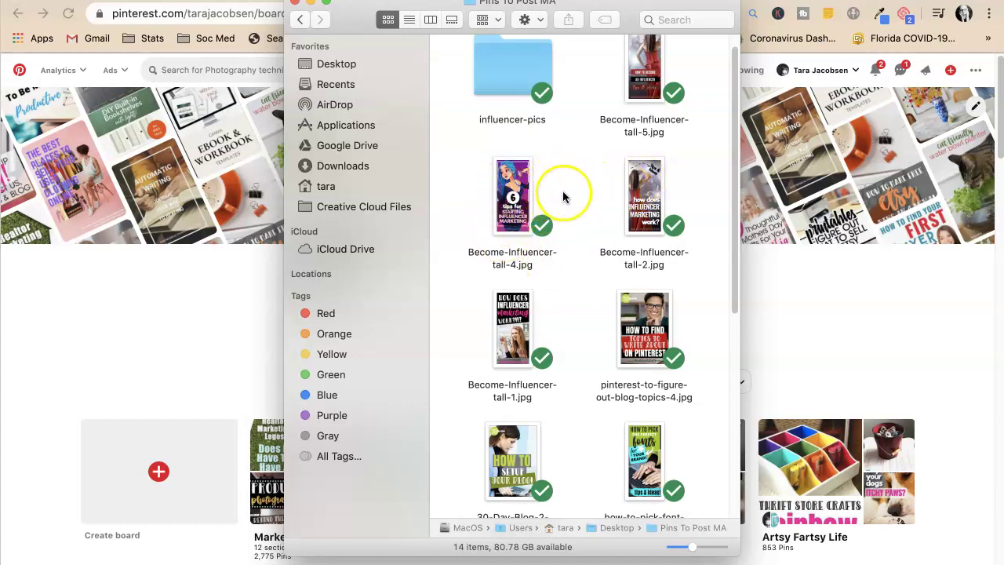
{"action": "left_click_drag", "start_coordinate": [358, 34], "coordinate": [472, 24]}
{"action": "left_click", "coordinate": [423, 10]}
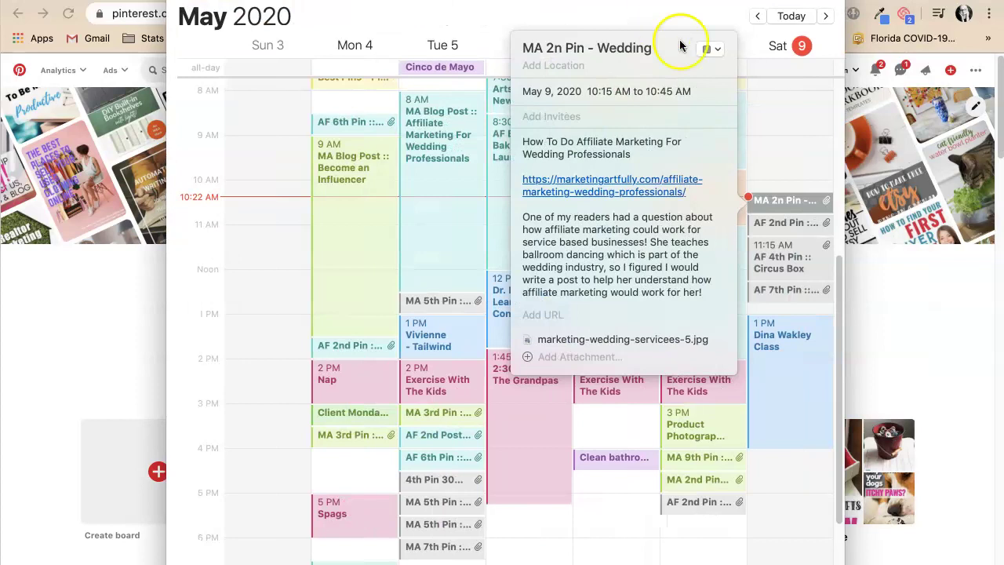
Open Saturday's 'MA 2n Pin - Wedding' event and preview its marketing-wedding-servicees-5.jpg attachment.
{"action": "left_click", "coordinate": [783, 152]}
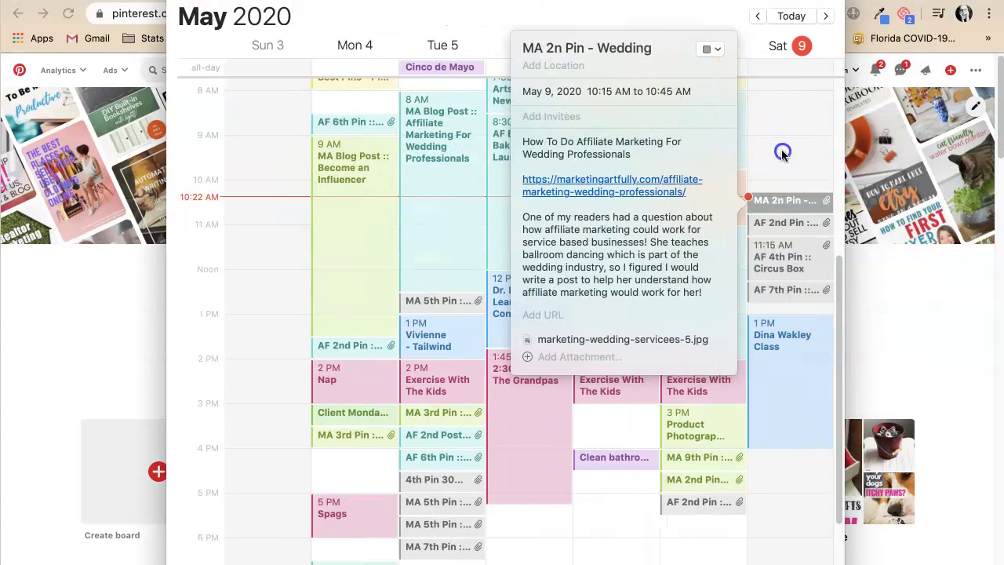
{"action": "left_click", "coordinate": [782, 205]}
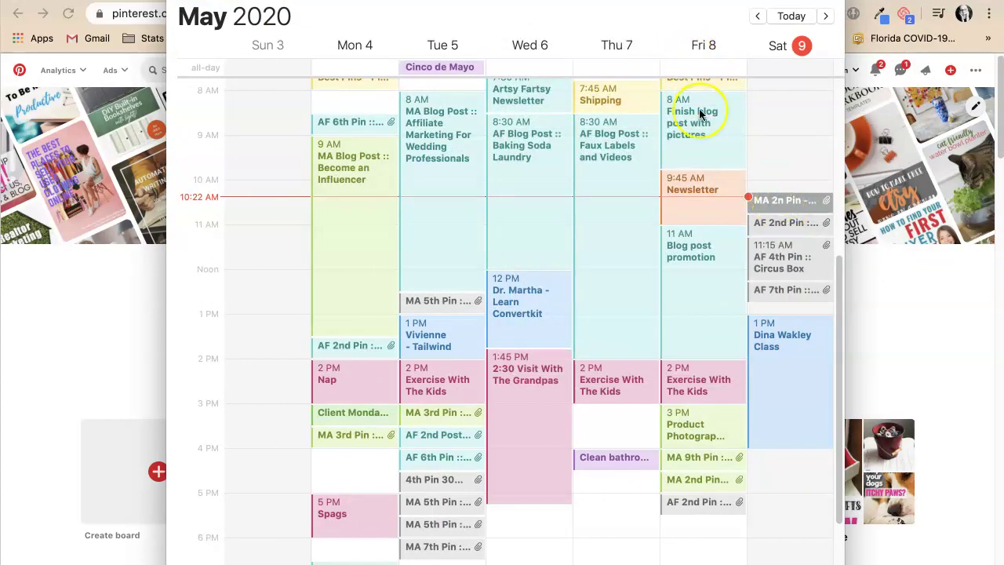
{"action": "double_click", "coordinate": [772, 208]}
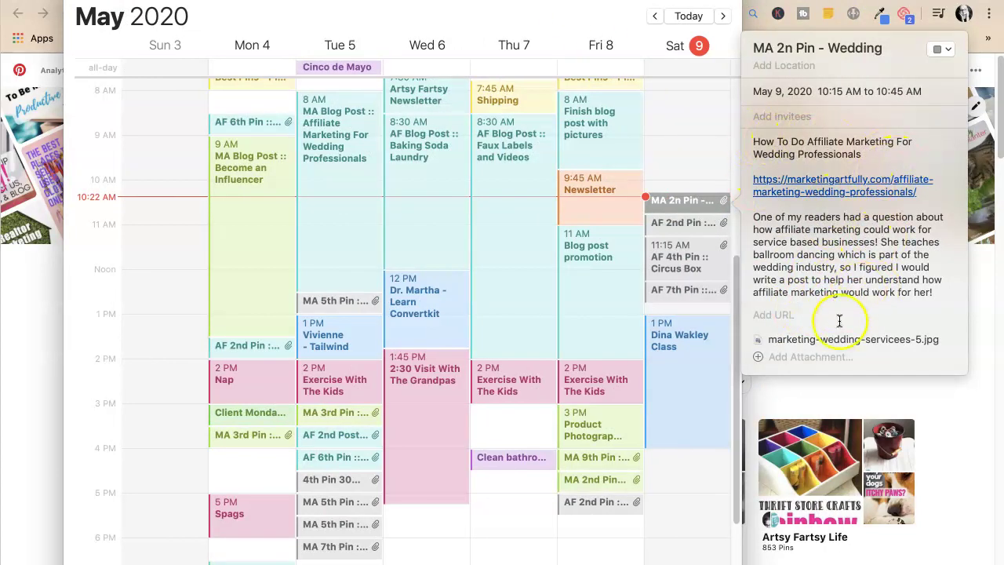
{"action": "left_click", "coordinate": [818, 338]}
{"action": "double_click", "coordinate": [818, 337]}
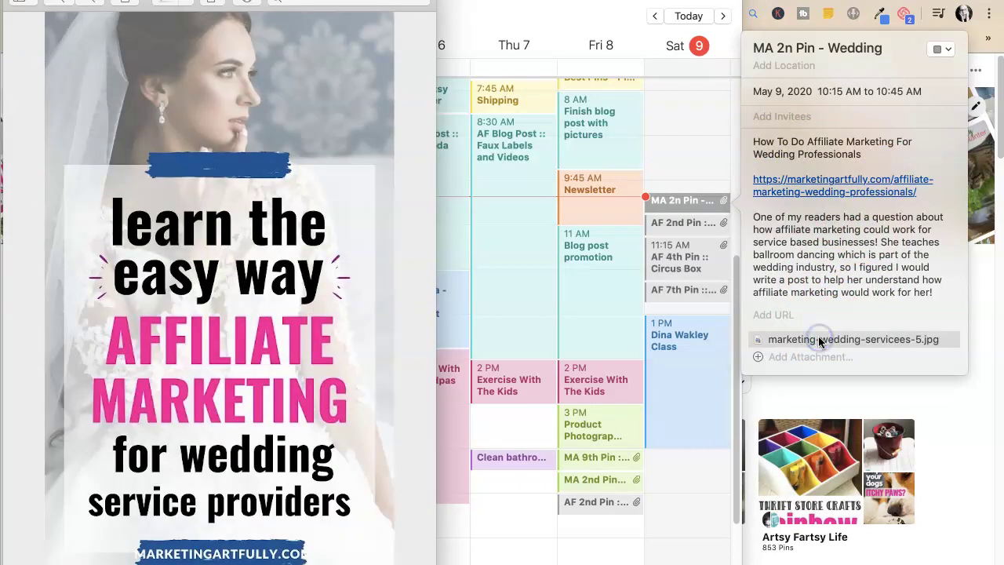
{"action": "key", "text": "super+w"}
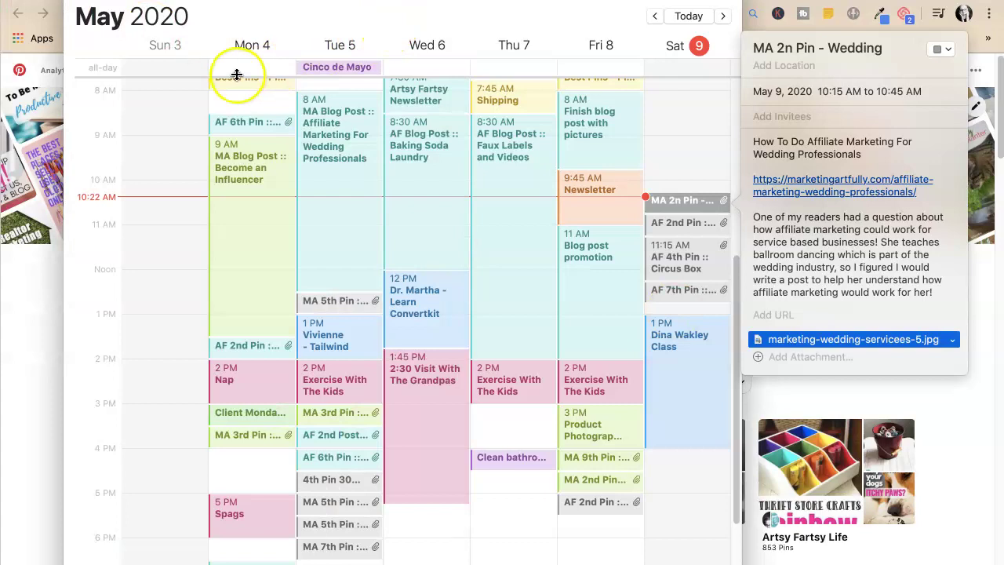
Return to the Pinterest Marketing Artfully boards page.
{"action": "left_click", "coordinate": [44, 157]}
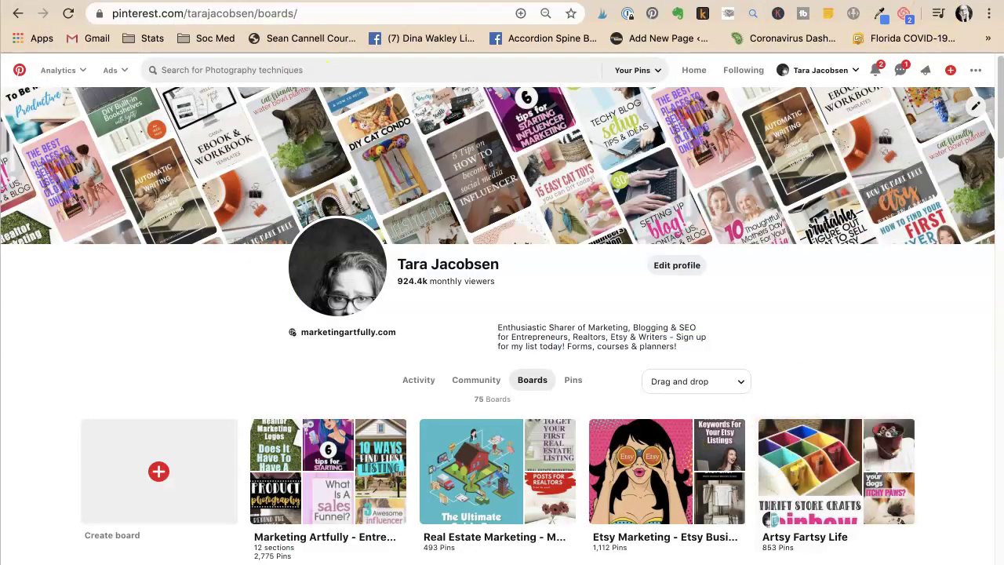
{"action": "key", "text": "super+Tab"}
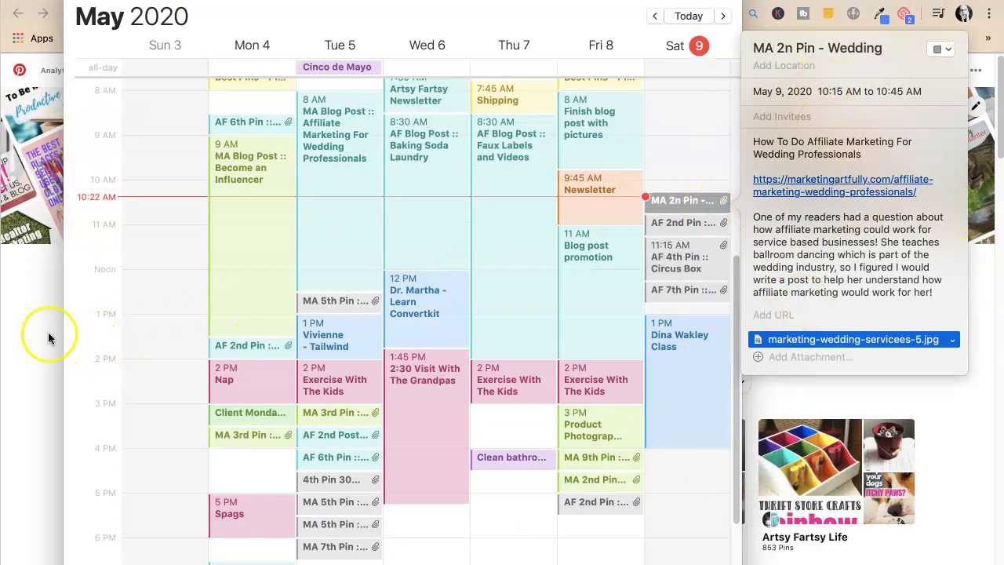
{"action": "left_click", "coordinate": [23, 333]}
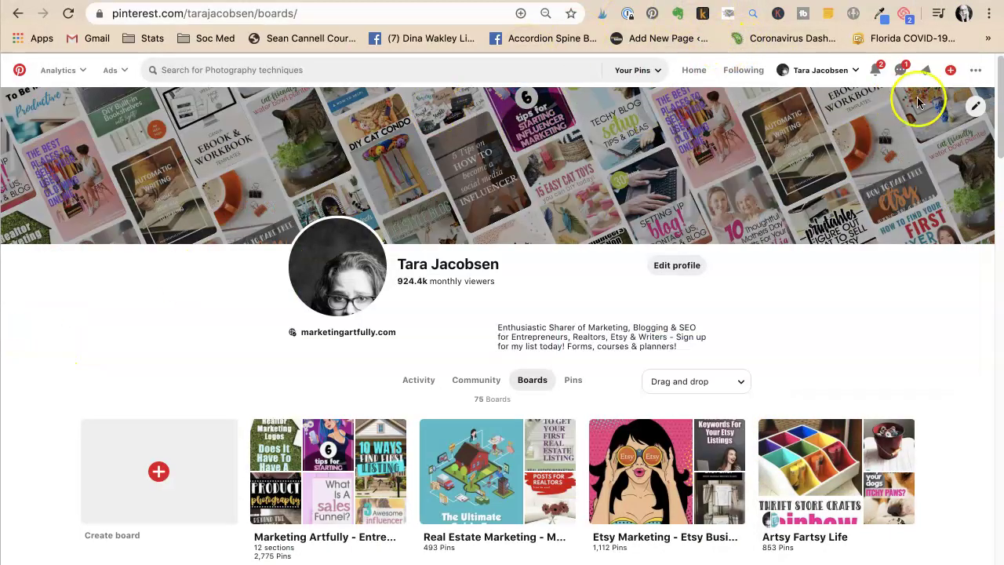
Start a new pin with marketing-wedding-servicees-5.jpg dropped from the Calendar event and copy its notes.
{"action": "left_click", "coordinate": [949, 69]}
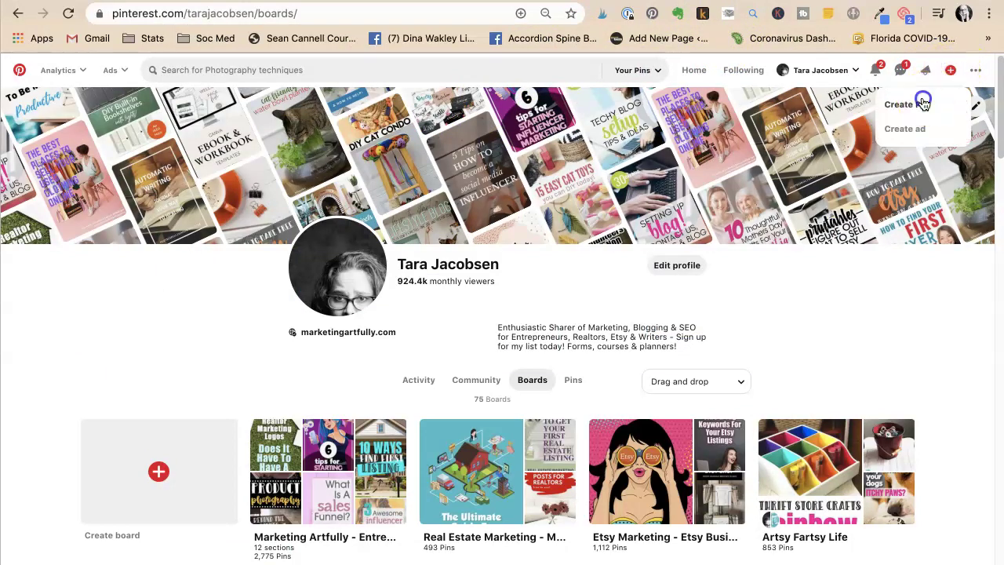
{"action": "left_click", "coordinate": [902, 104]}
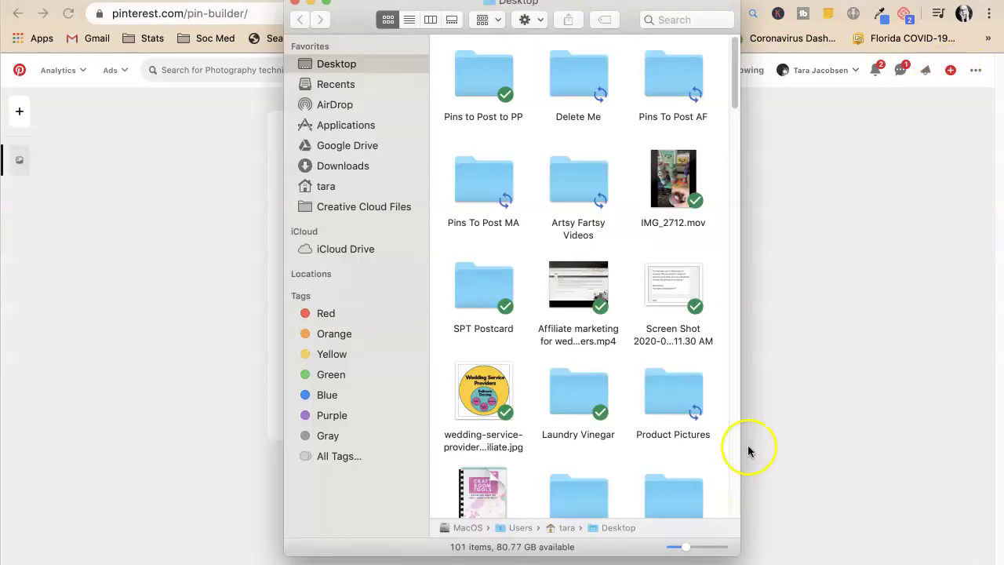
{"action": "left_click", "coordinate": [576, 560]}
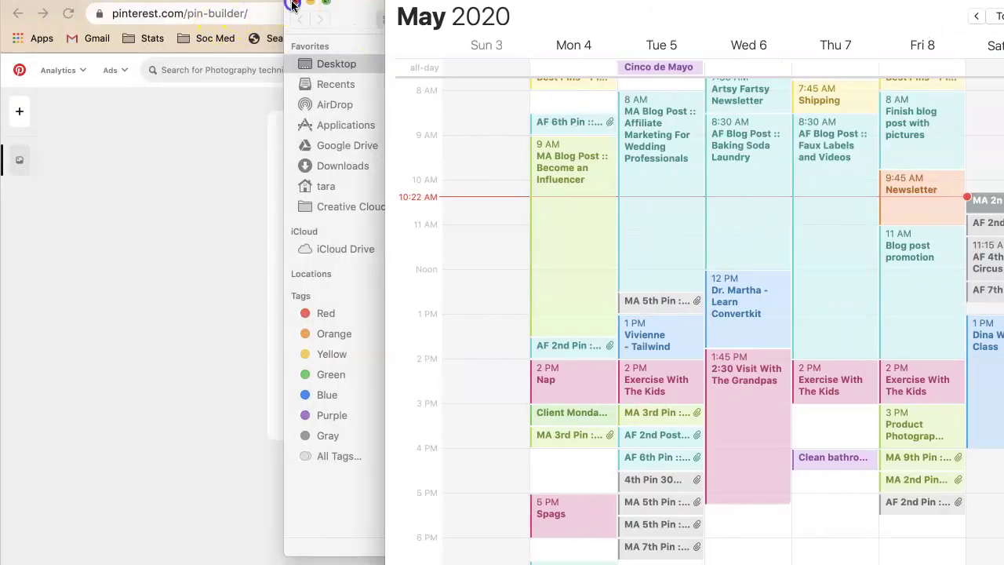
{"action": "left_click", "coordinate": [293, 5]}
{"action": "left_click_drag", "start_coordinate": [985, 326], "coordinate": [340, 285]}
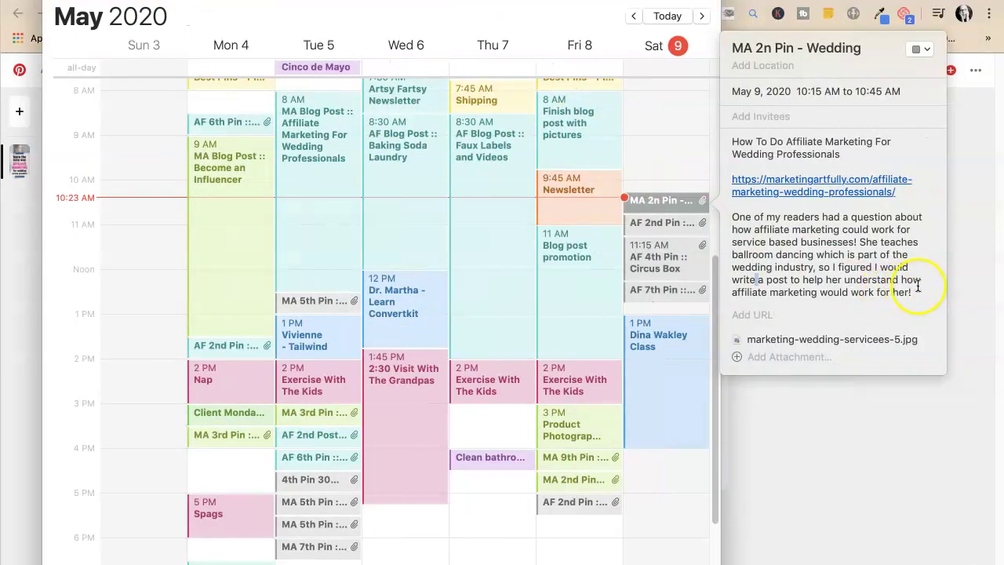
{"action": "left_click_drag", "start_coordinate": [917, 287], "coordinate": [713, 141]}
{"action": "key", "text": "super+c"}
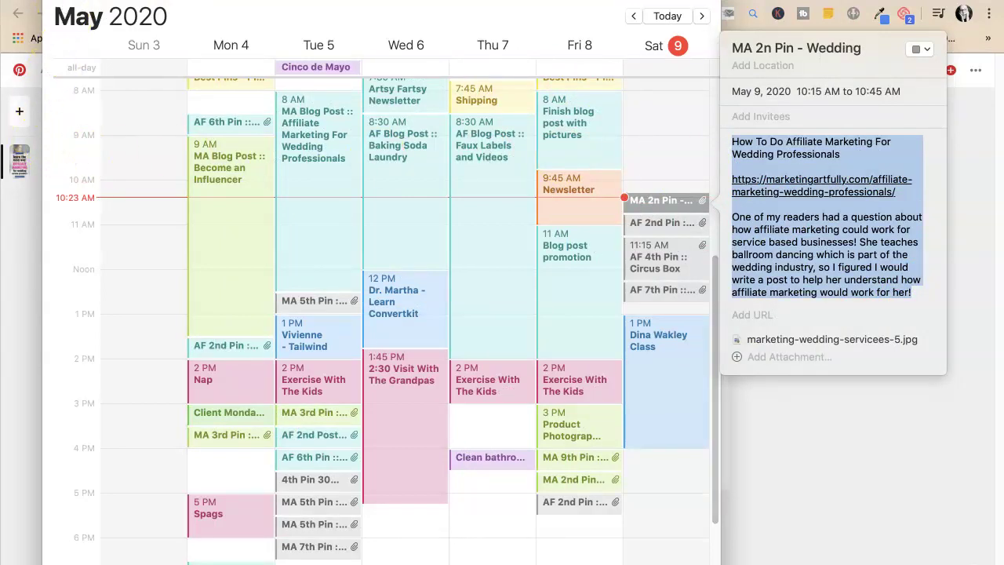
{"action": "key", "text": "super+Tab"}
Paste the event notes as the pin description and move their title line into the pin title.
{"action": "left_click", "coordinate": [541, 249]}
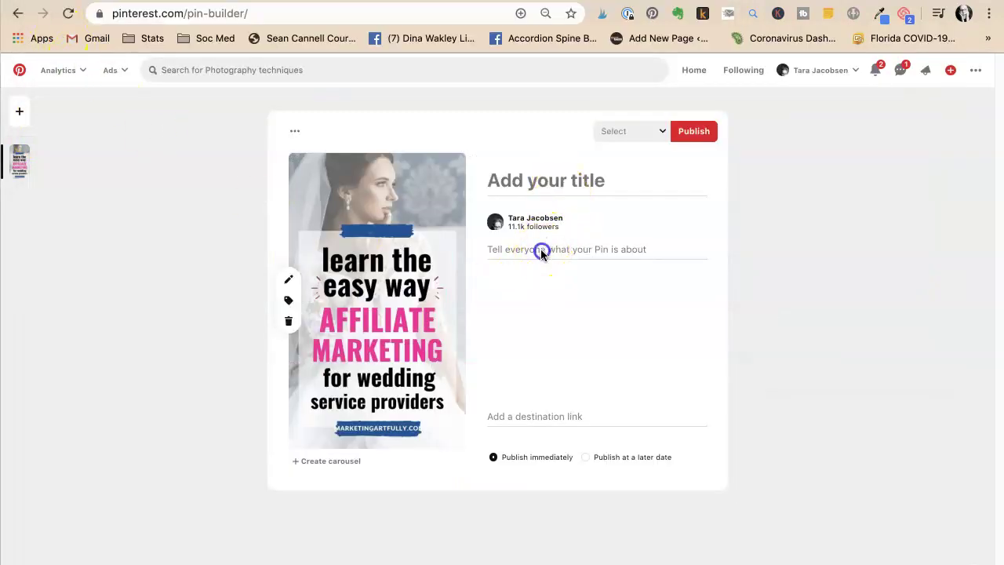
{"action": "key", "text": "super+v"}
{"action": "left_click_drag", "start_coordinate": [568, 271], "coordinate": [460, 253]}
{"action": "key", "text": "super+x"}
{"action": "left_click", "coordinate": [498, 180]}
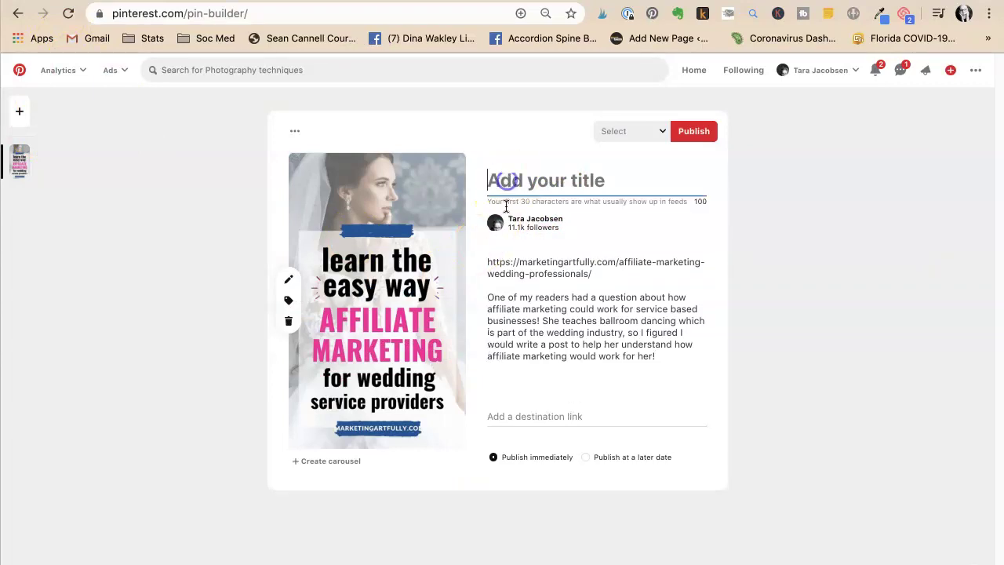
{"action": "key", "text": "super+v"}
Move the blog post URL from the description into the destination link and remove blank lines.
{"action": "left_click", "coordinate": [602, 320]}
{"action": "left_click_drag", "start_coordinate": [603, 320], "coordinate": [478, 293]}
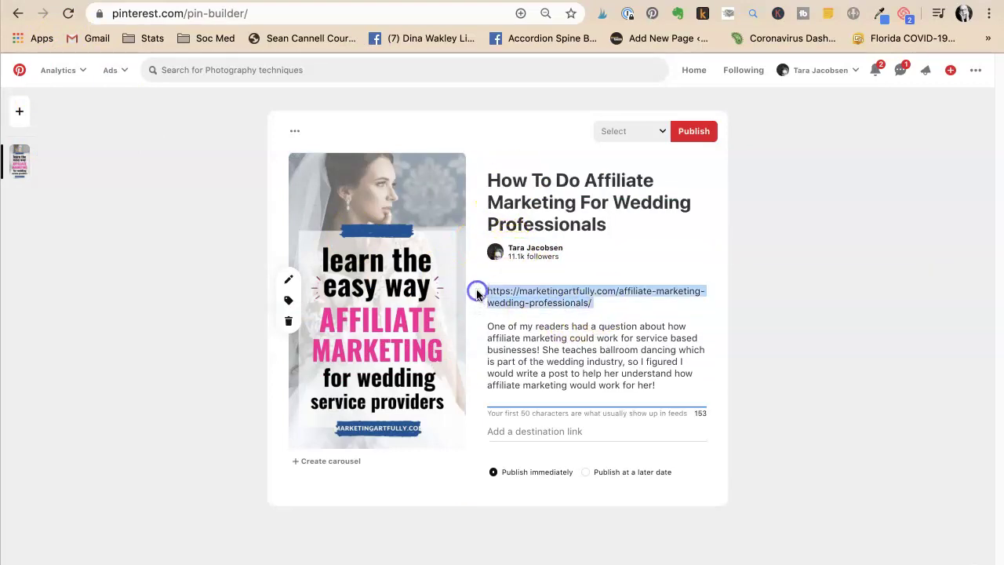
{"action": "key", "text": "super+x"}
{"action": "left_click", "coordinate": [531, 416]}
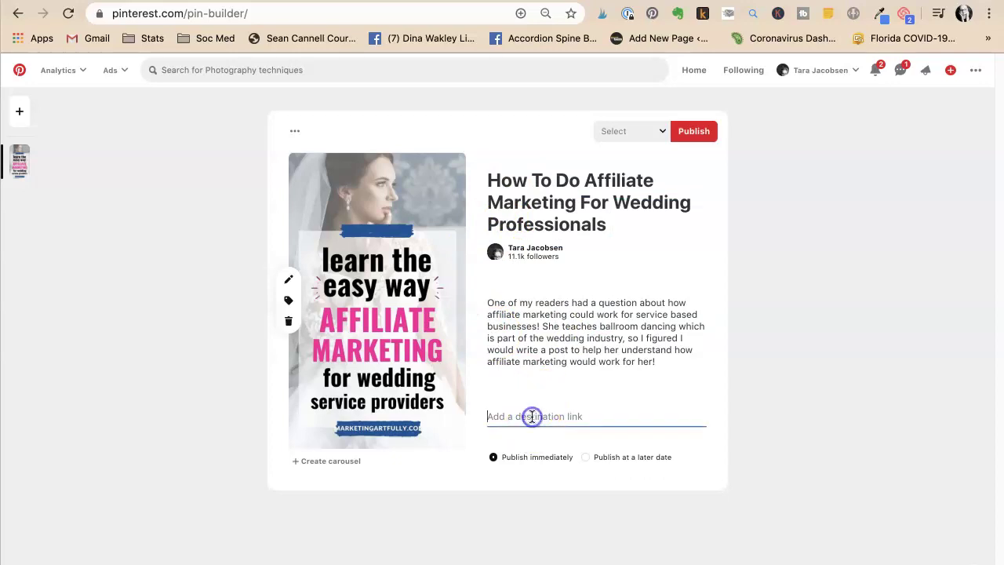
{"action": "key", "text": "super+v"}
{"action": "left_click", "coordinate": [488, 302]}
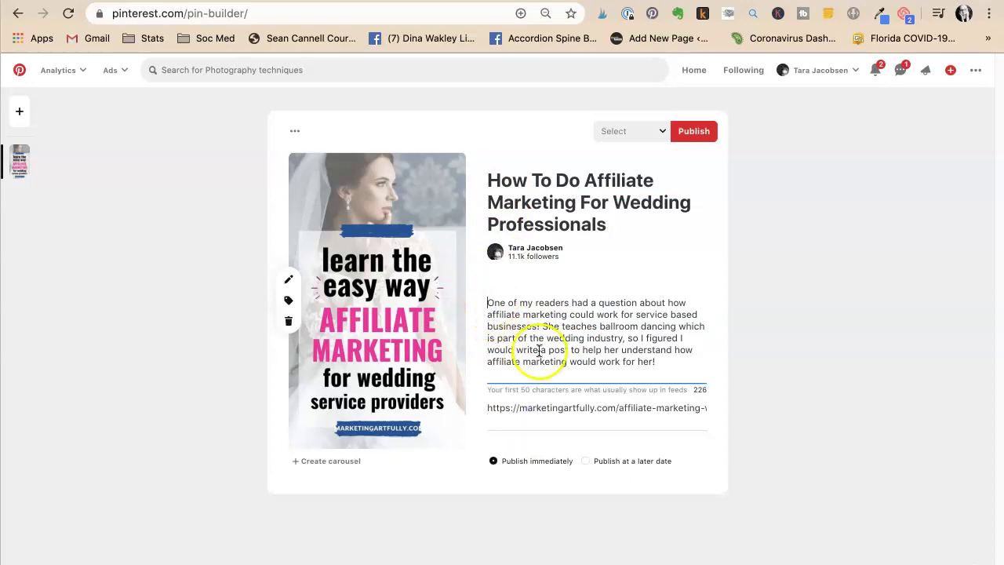
{"action": "key", "text": "BackSpace"}
{"action": "key", "text": "BackSpace"}
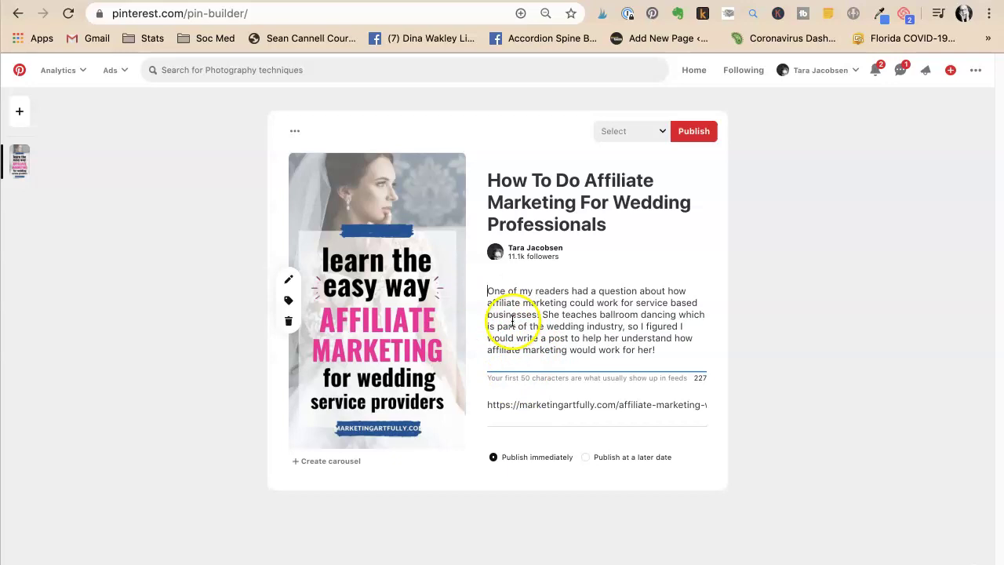
Replace the pin title with 'How To Affiliate Marketing Tips and Ideas'.
{"action": "left_click", "coordinate": [622, 225]}
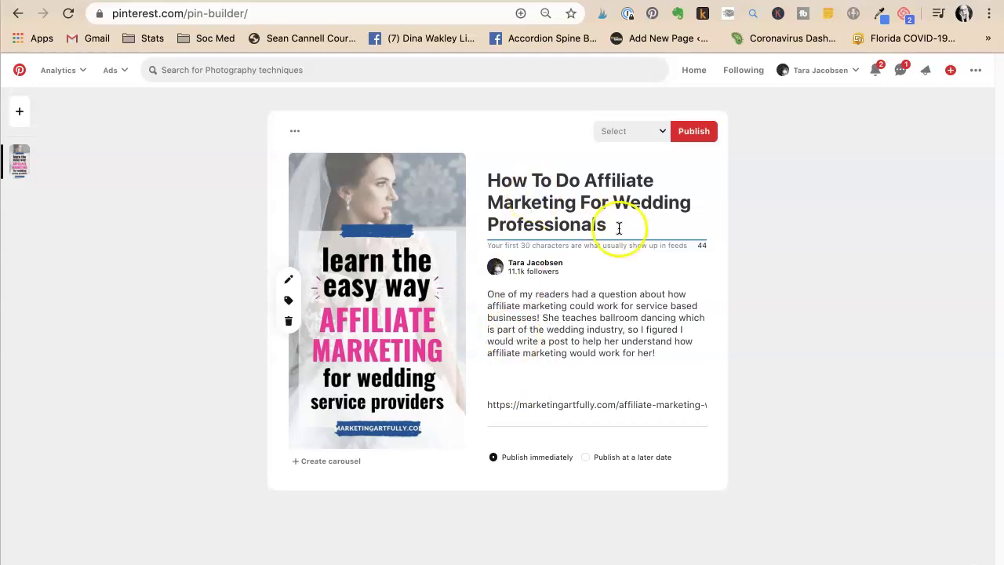
{"action": "left_click_drag", "start_coordinate": [620, 225], "coordinate": [481, 183]}
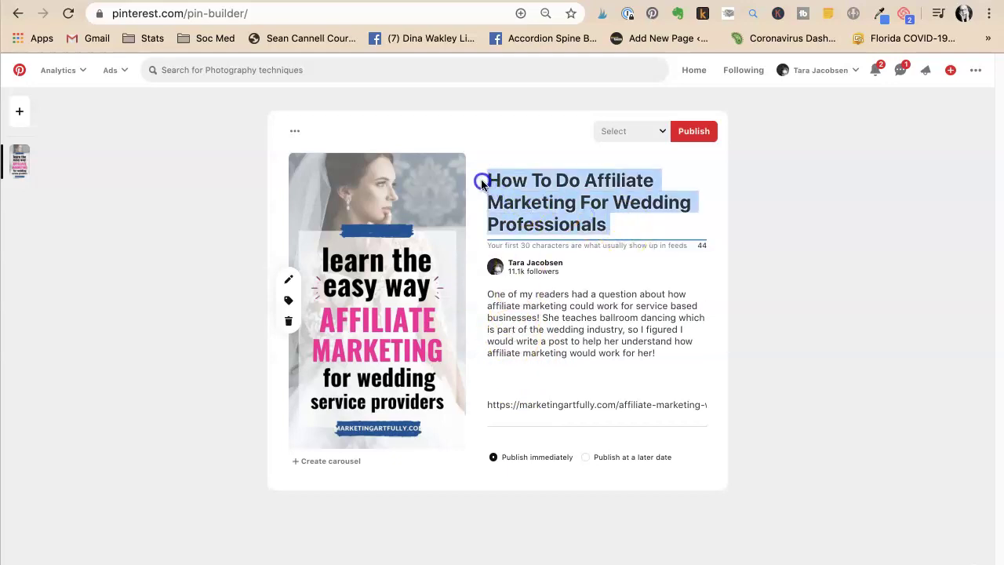
{"action": "type", "text": "How To Affiliate Ma"}
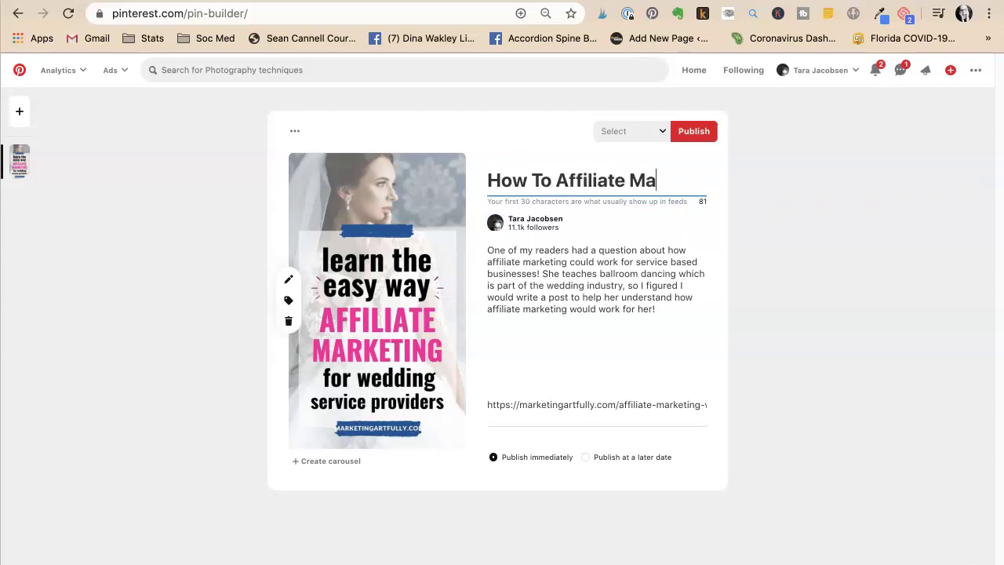
{"action": "type", "text": "rketing Tips and"}
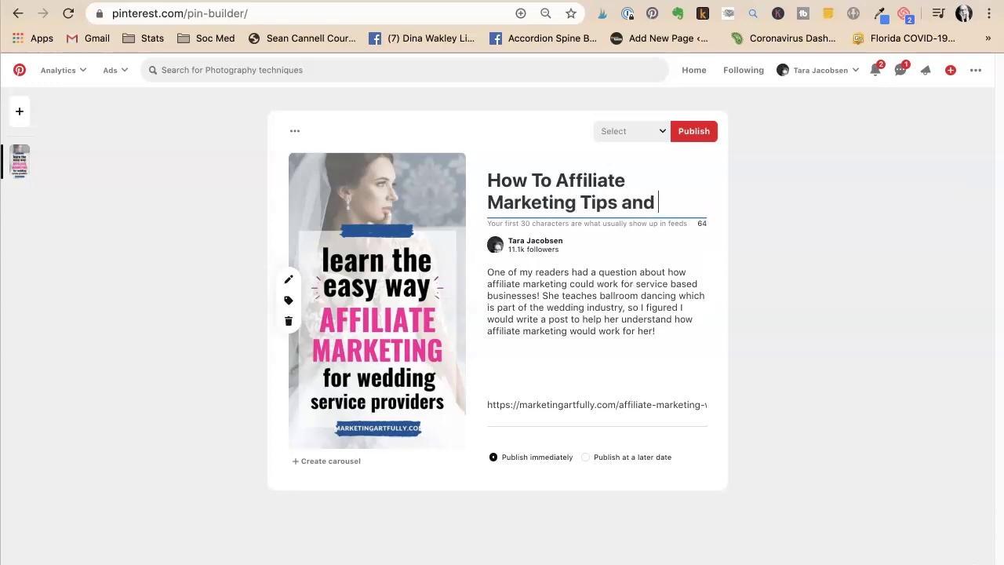
{"action": "type", "text": " Ideas for Wedding Pros"}
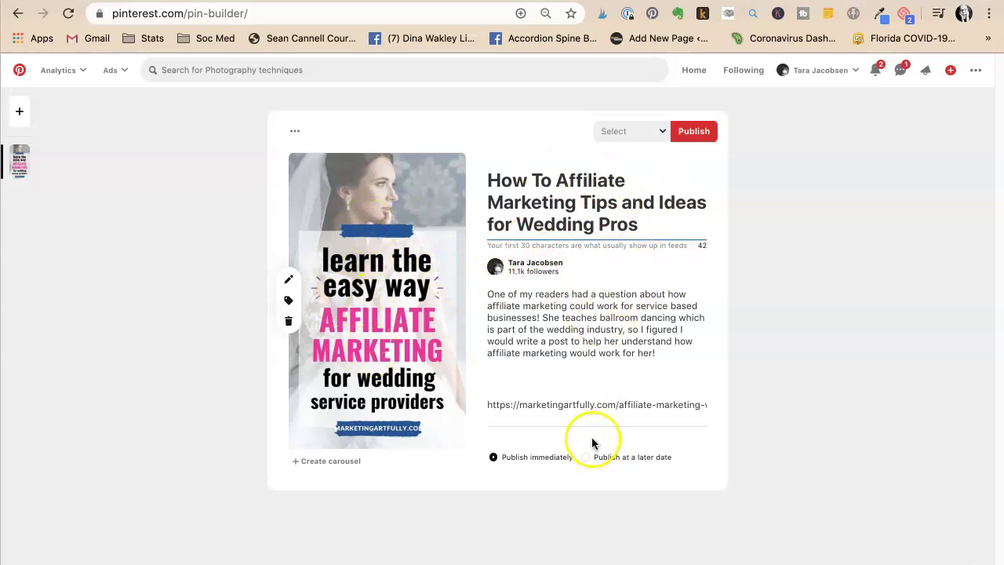
Publish the wedding pin to the Marketing Artfully board and view the published pin.
{"action": "left_click", "coordinate": [620, 131]}
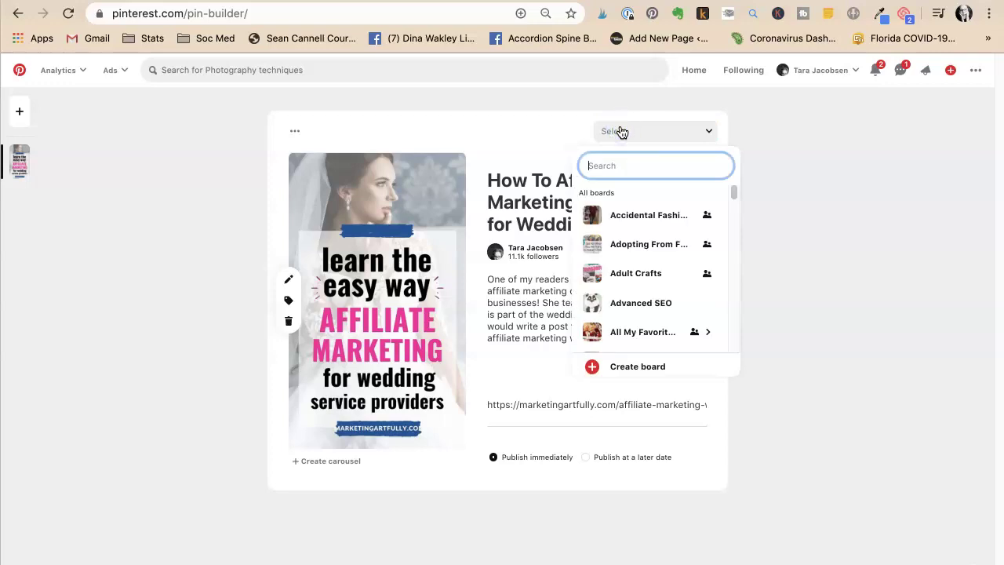
{"action": "type", "text": "m"}
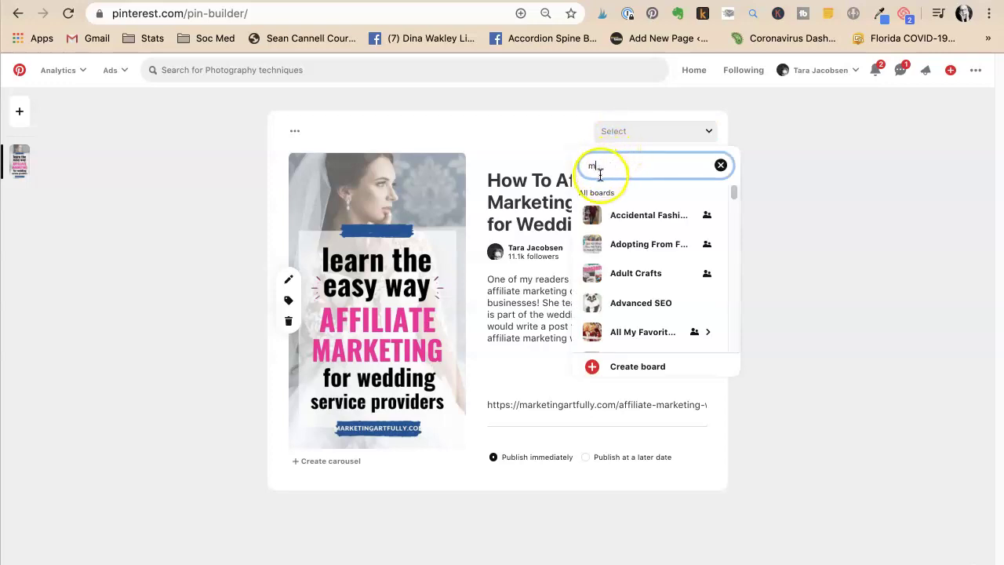
{"action": "type", "text": "arketing art"}
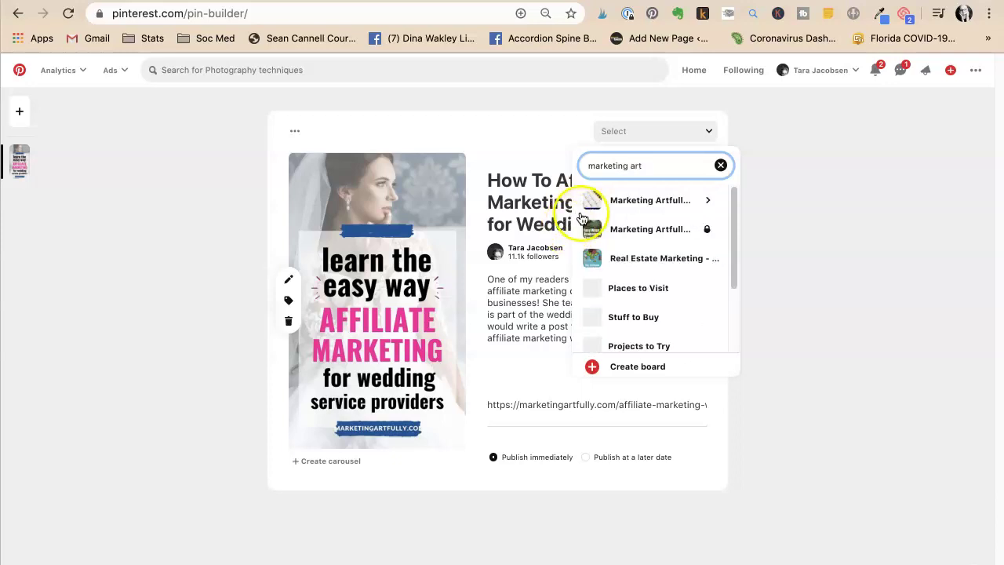
{"action": "left_click", "coordinate": [592, 201]}
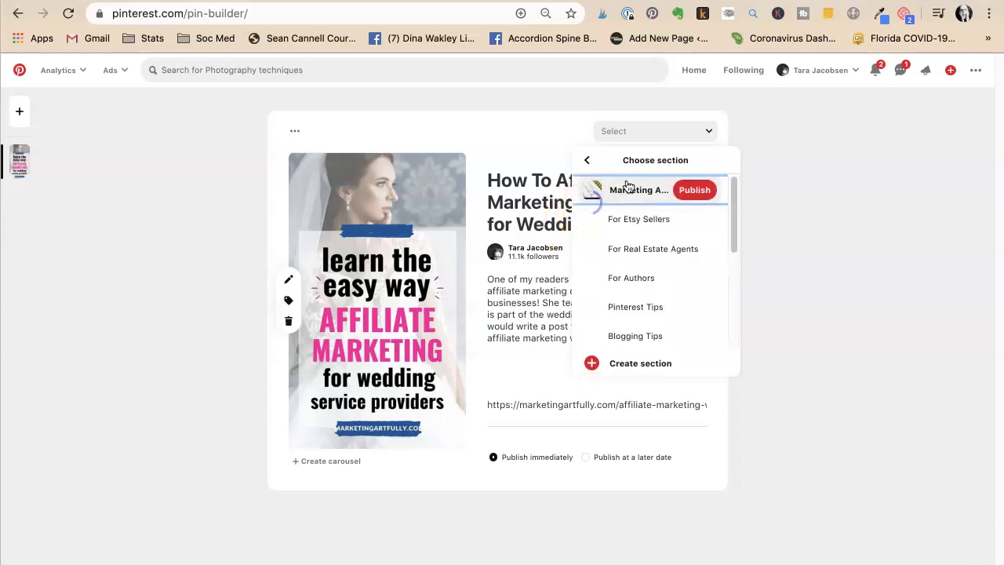
{"action": "left_click", "coordinate": [691, 192]}
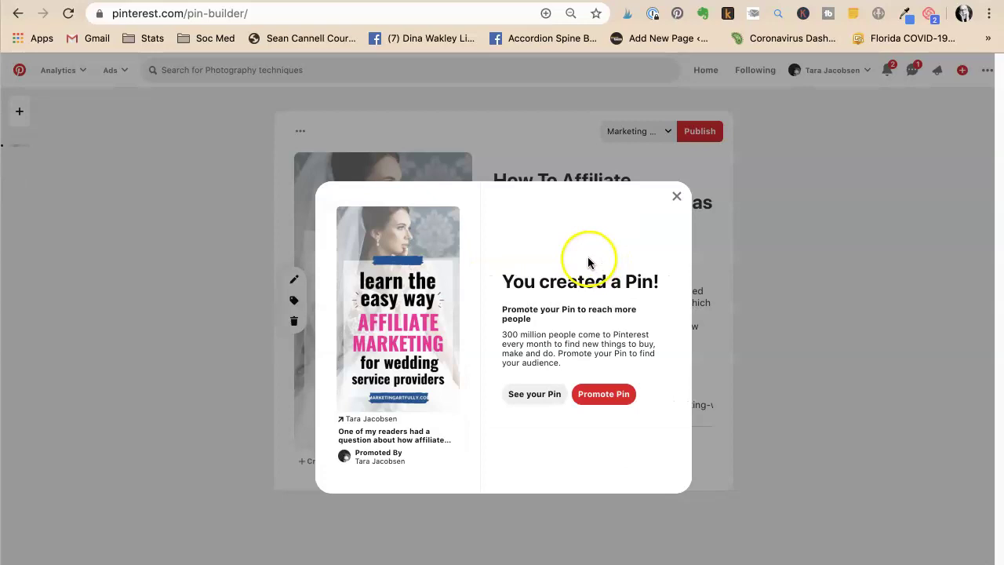
{"action": "left_click", "coordinate": [522, 392]}
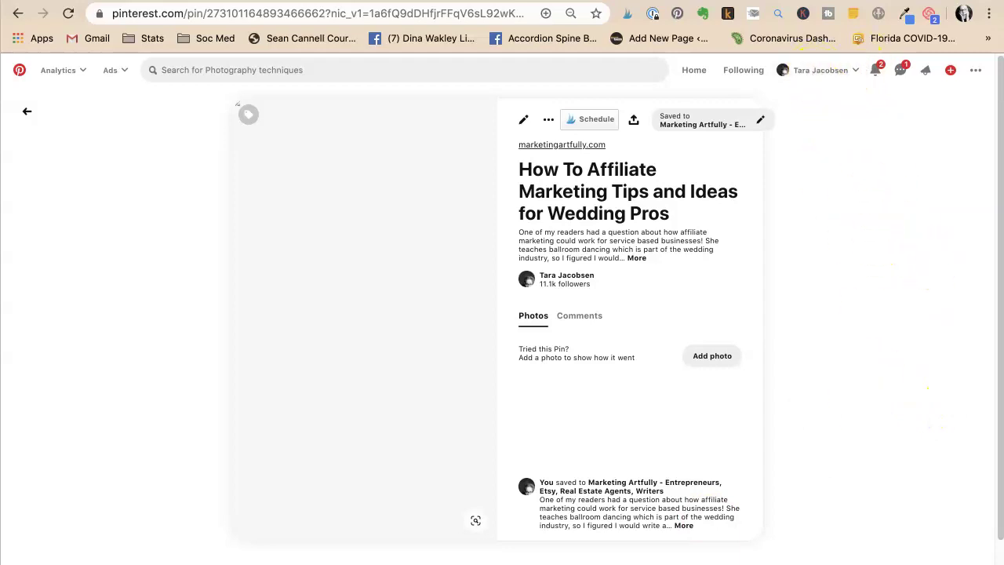
Check the AF 7th Pin scheduled entry in Calendar, then return to Pinterest.
{"action": "key", "text": "super+Tab"}
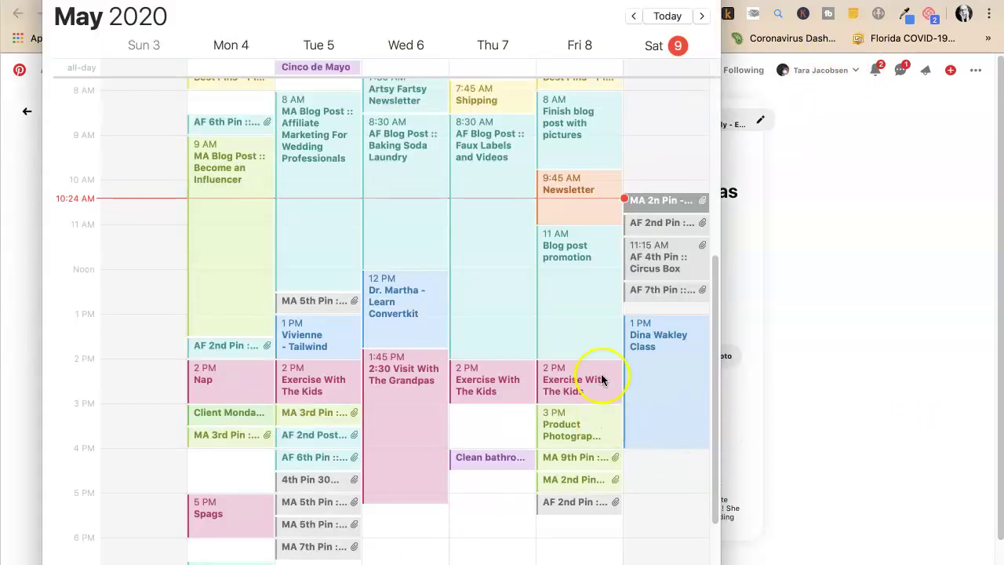
{"action": "left_click", "coordinate": [658, 290]}
{"action": "left_click", "coordinate": [862, 270]}
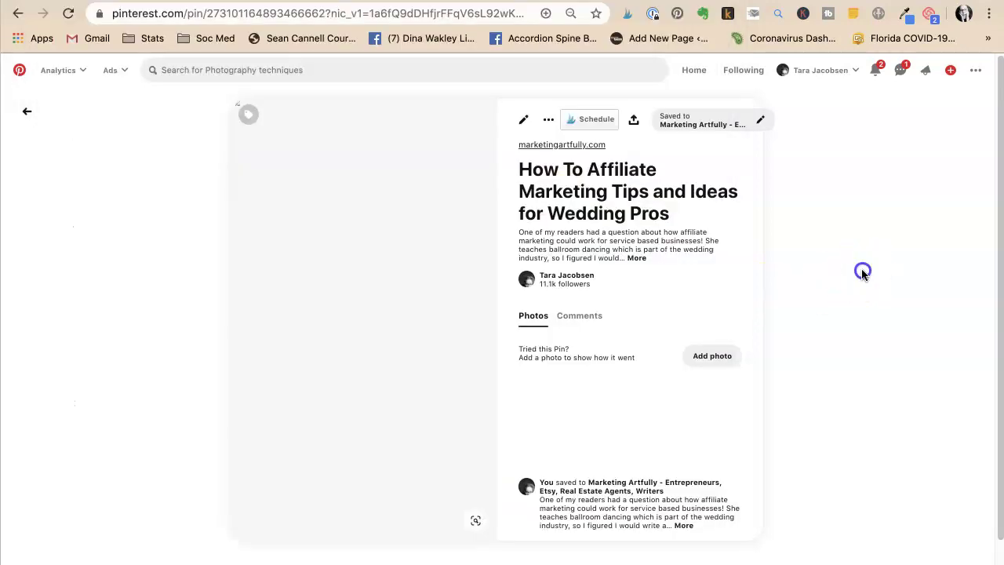
Switch Chrome to the Artsy Fartsy Pinterest browser profile.
{"action": "left_click", "coordinate": [822, 69]}
{"action": "left_click", "coordinate": [963, 14]}
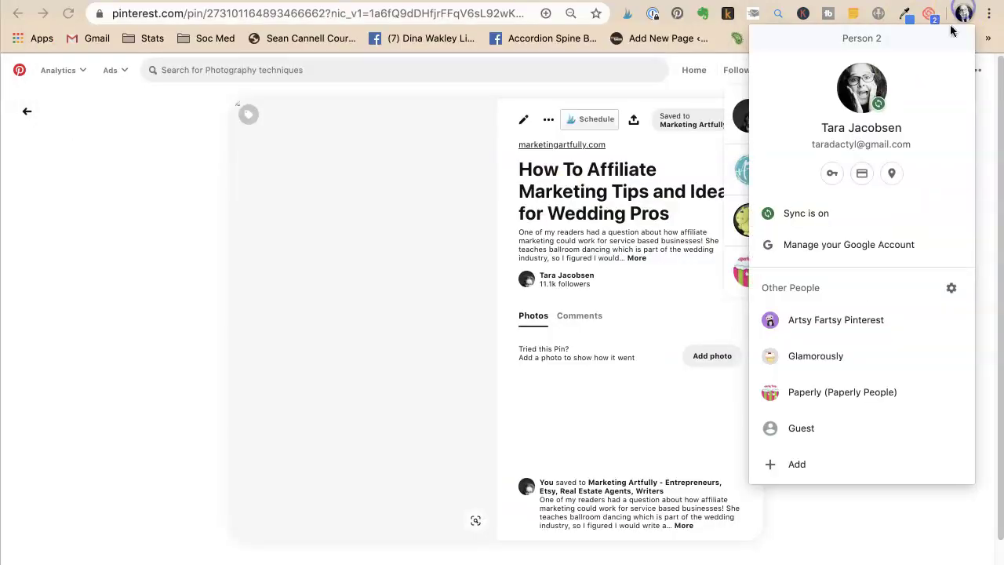
{"action": "left_click", "coordinate": [824, 328]}
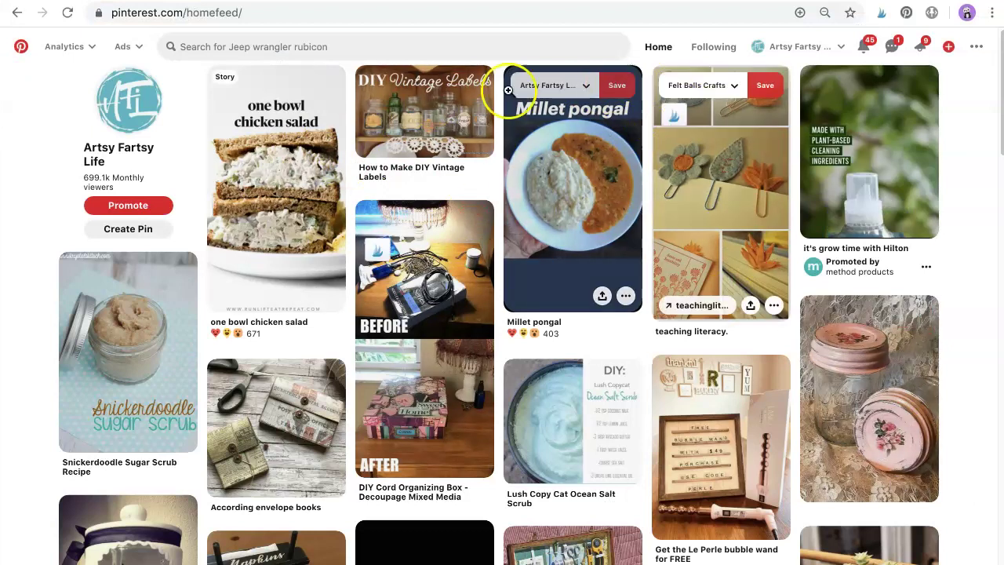
{"action": "left_click", "coordinate": [948, 46]}
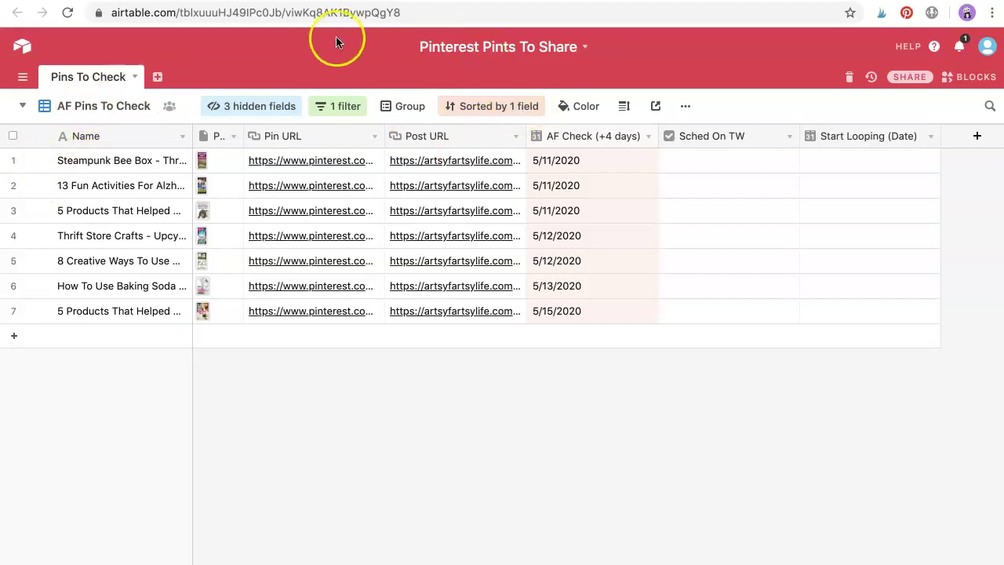
{"action": "left_click", "coordinate": [83, 105]}
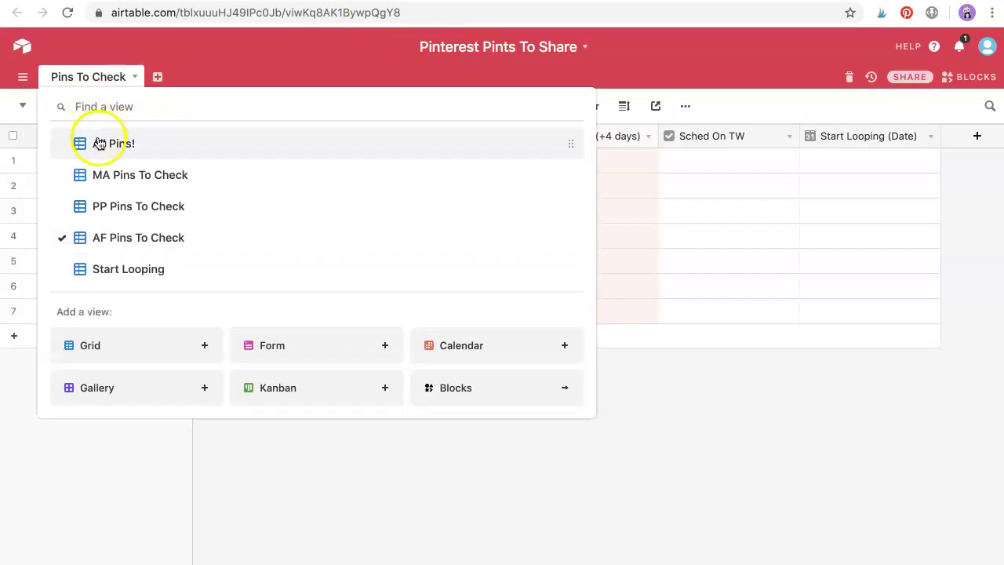
{"action": "left_click", "coordinate": [99, 141]}
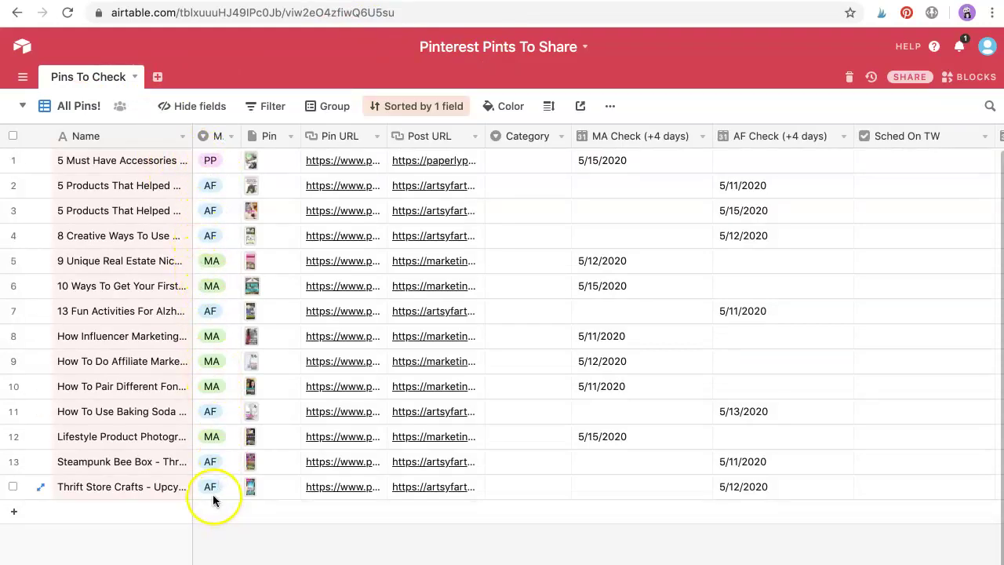
{"action": "left_click", "coordinate": [76, 109]}
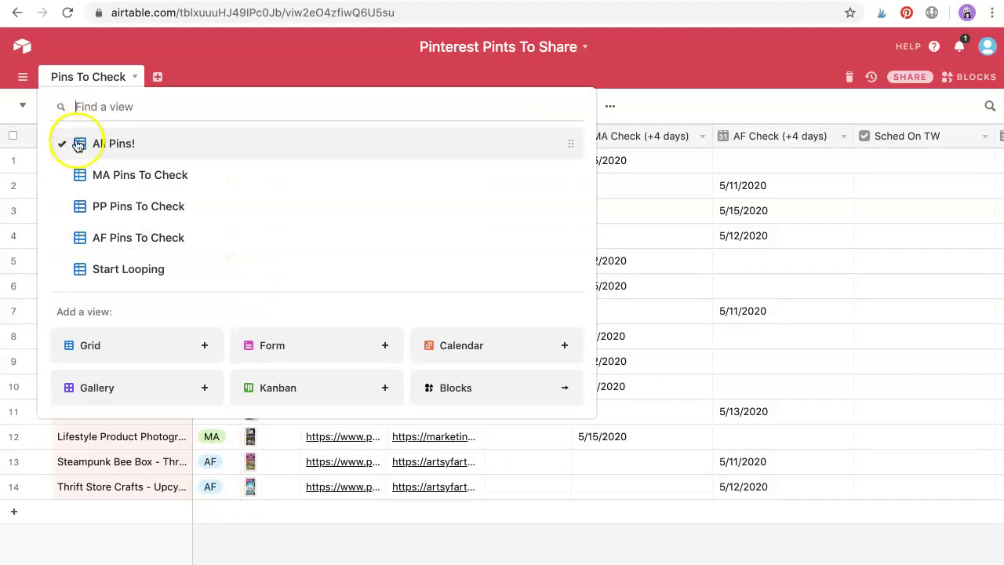
{"action": "left_click", "coordinate": [84, 173]}
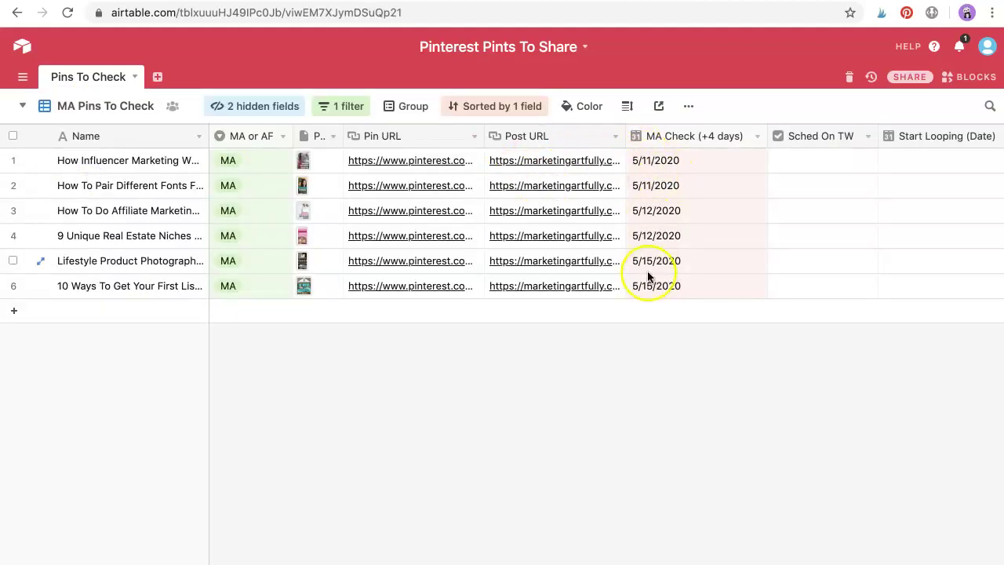
{"action": "left_click", "coordinate": [399, 160]}
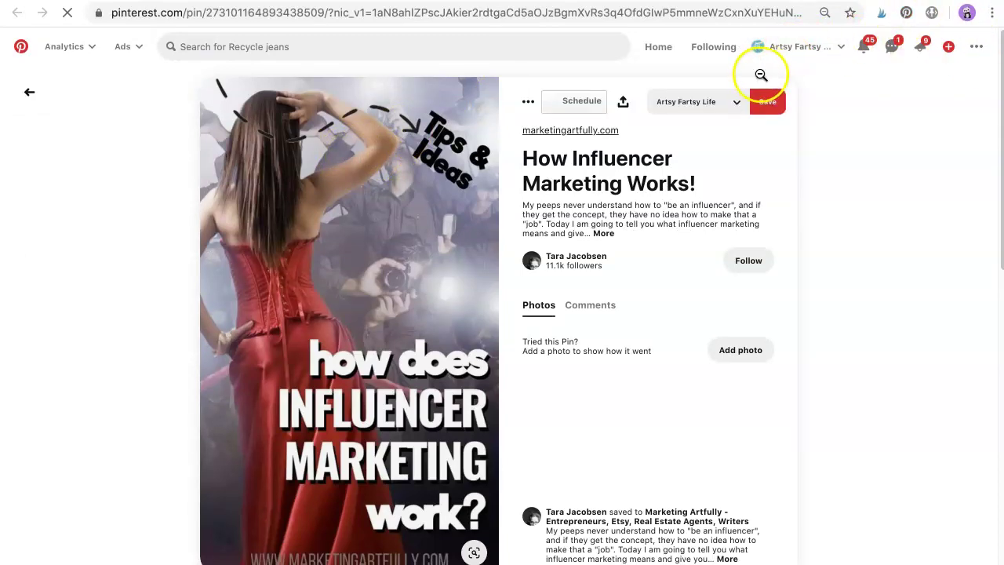
{"action": "key", "text": "super+w"}
{"action": "left_click", "coordinate": [81, 110]}
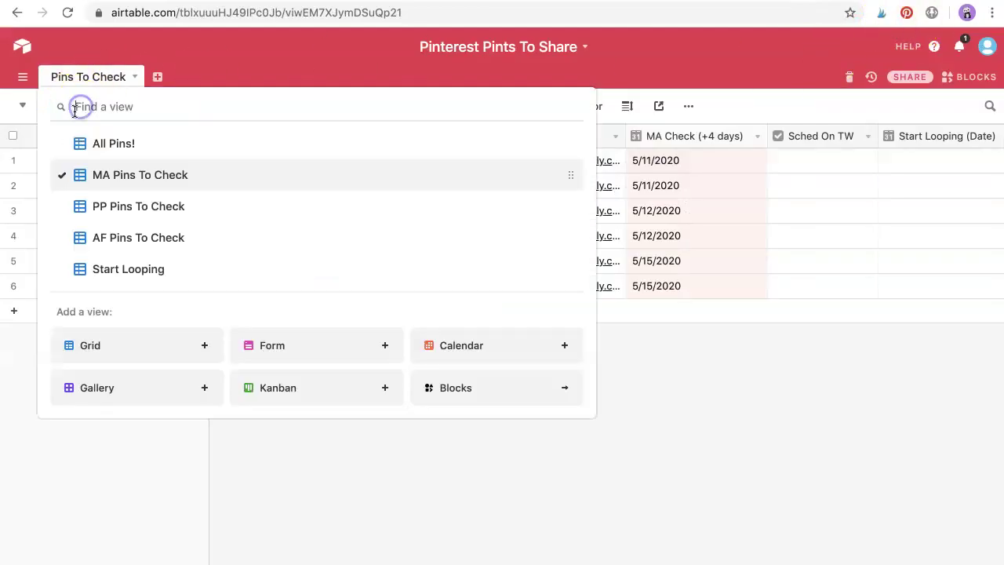
{"action": "left_click", "coordinate": [89, 237]}
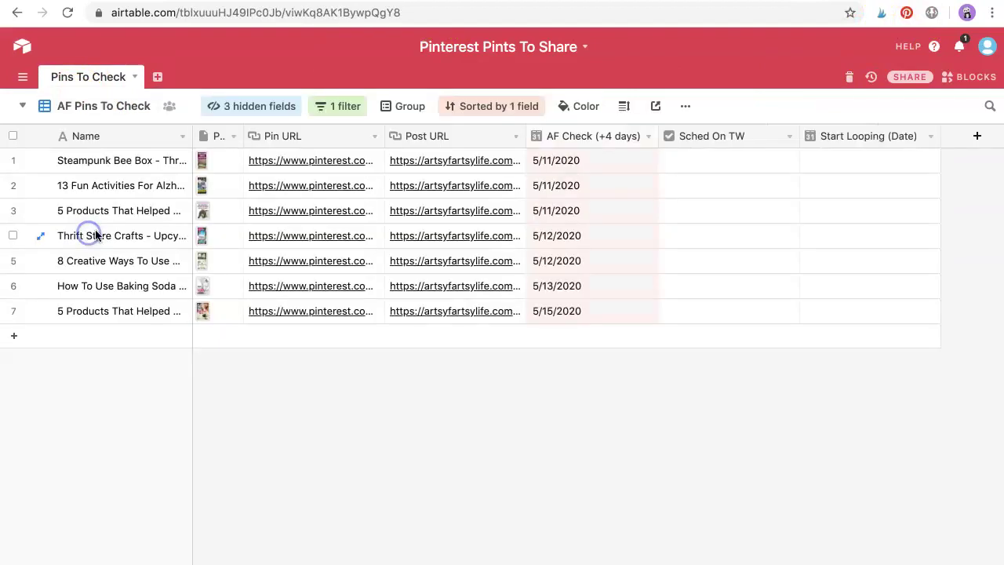
{"action": "left_click", "coordinate": [293, 167]}
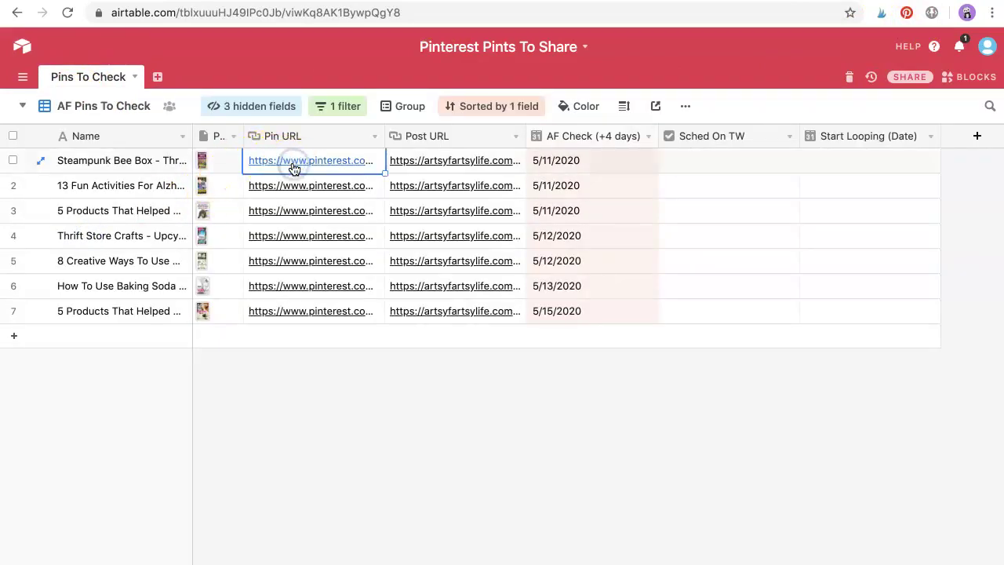
{"action": "left_click", "coordinate": [293, 167]}
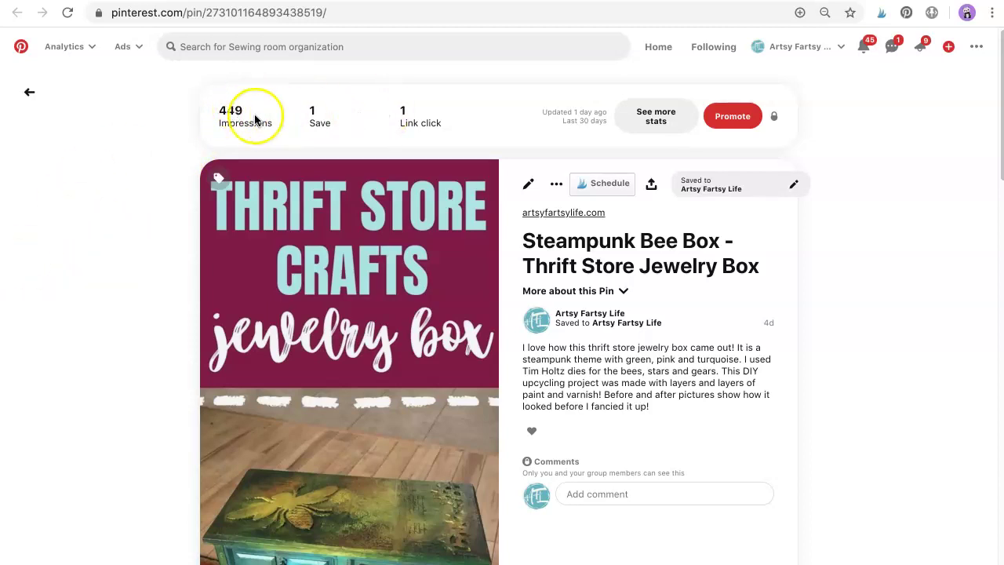
{"action": "scroll", "coordinate": [321, 163], "scroll_direction": "down", "scroll_amount": 4}
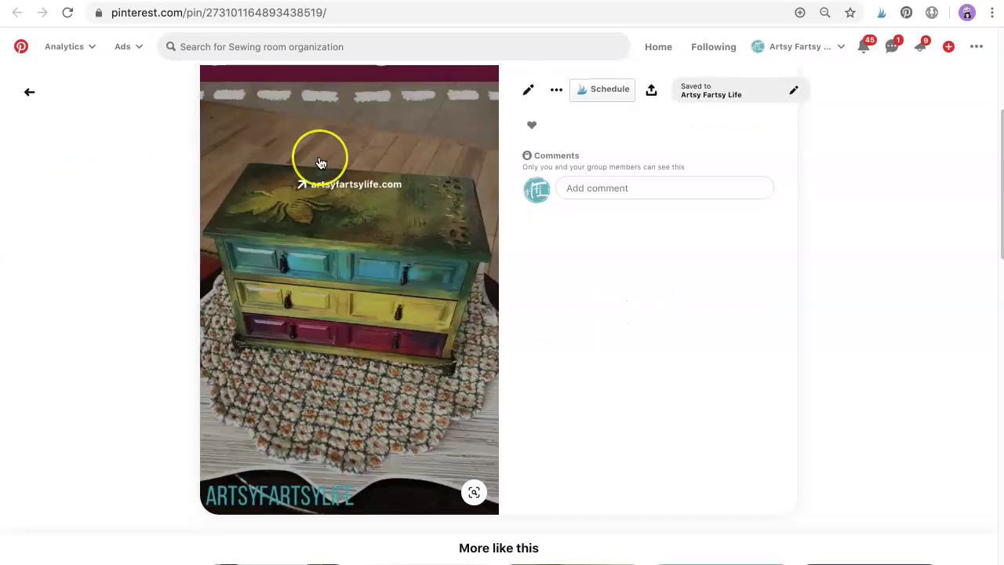
{"action": "scroll", "coordinate": [320, 162], "scroll_direction": "up", "scroll_amount": 4}
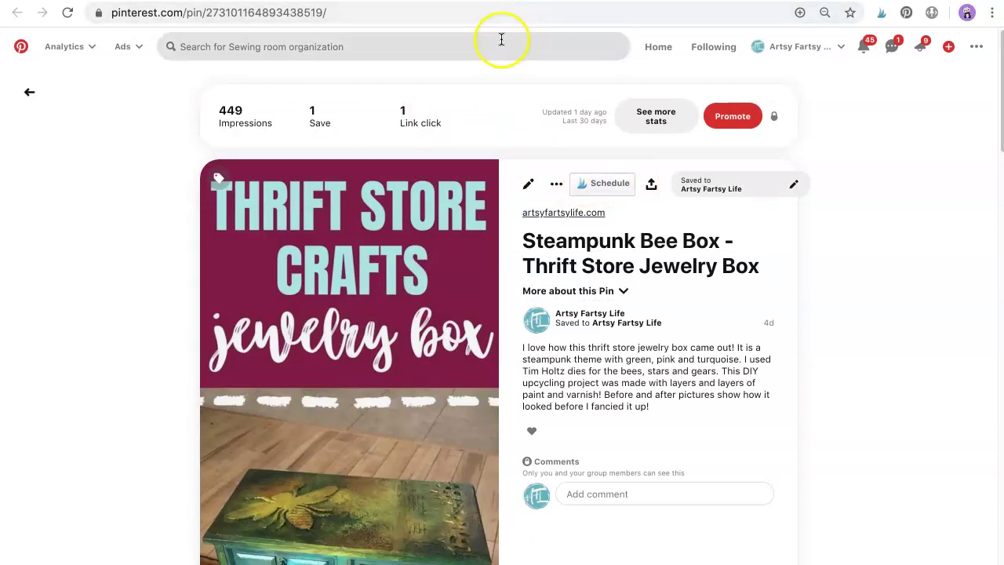
{"action": "left_click", "coordinate": [464, 82]}
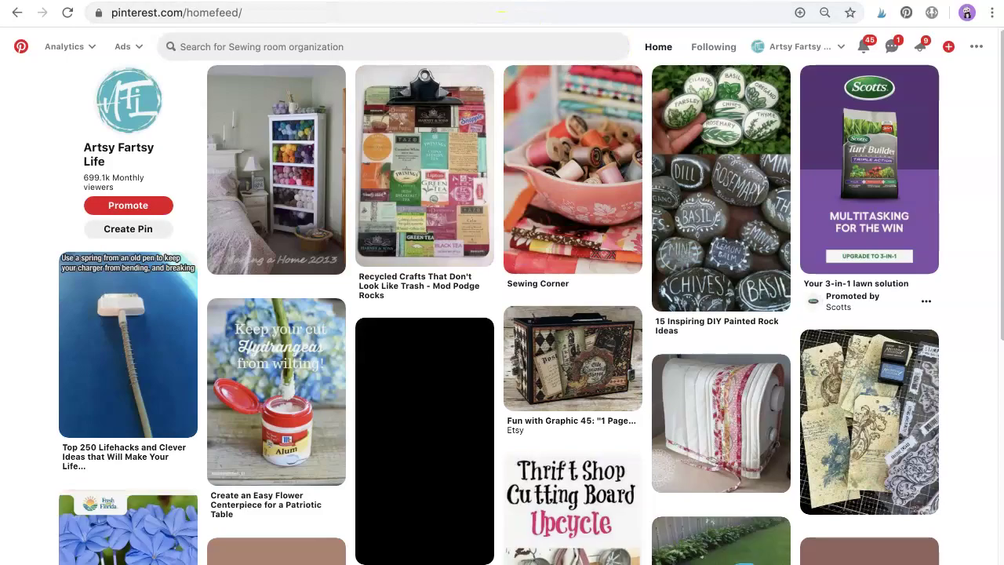
{"action": "key", "text": "ctrl+Tab"}
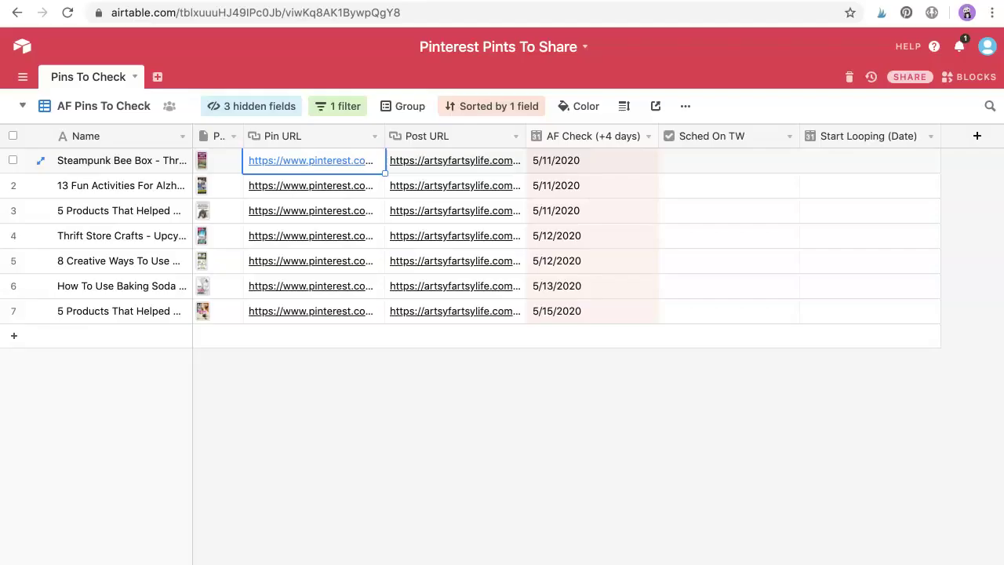